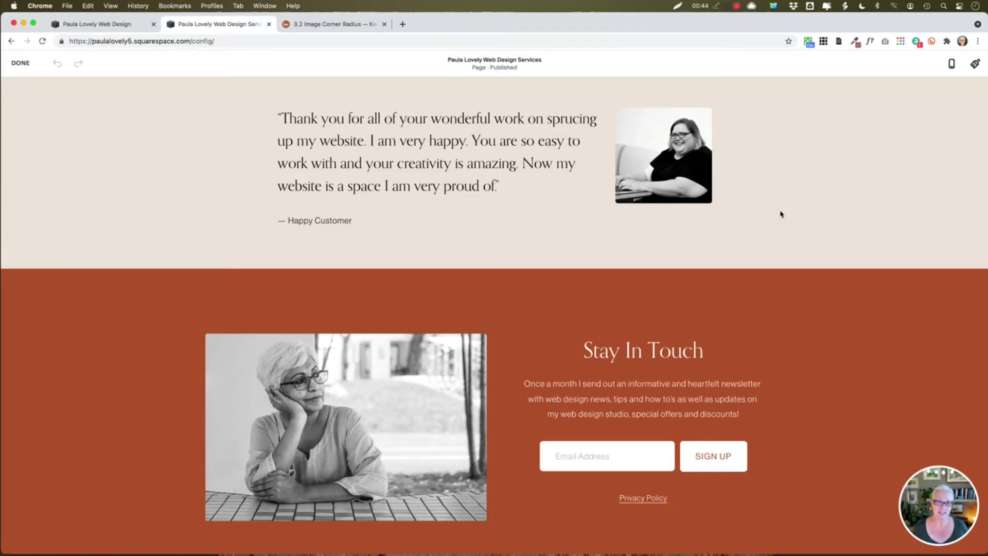
# Switch to the site's Custom CSS editor and locate the border-radius value in the Image Styling rule.
pyautogui.click(112, 25)
pyautogui.scroll(-4, 96, 317)
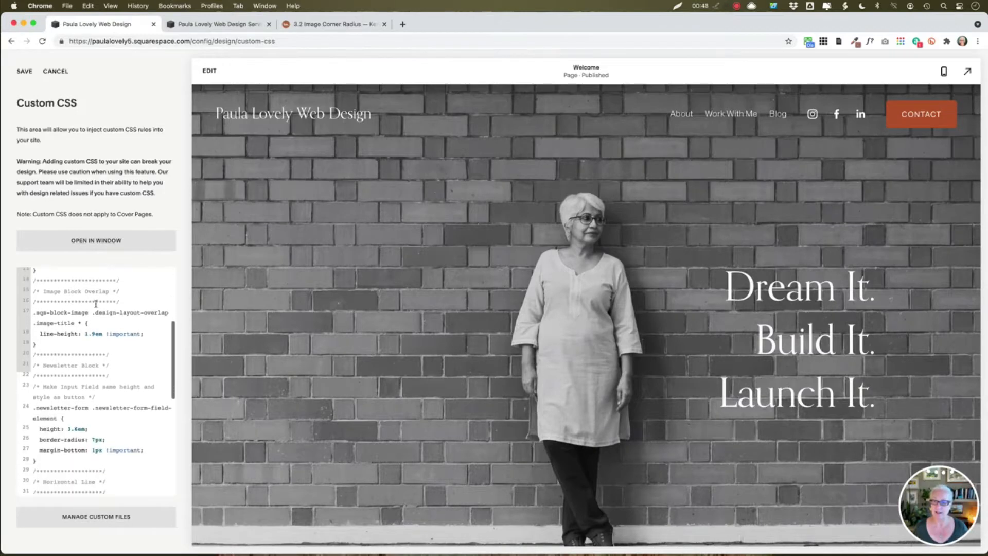
pyautogui.scroll(-3, 50, 328)
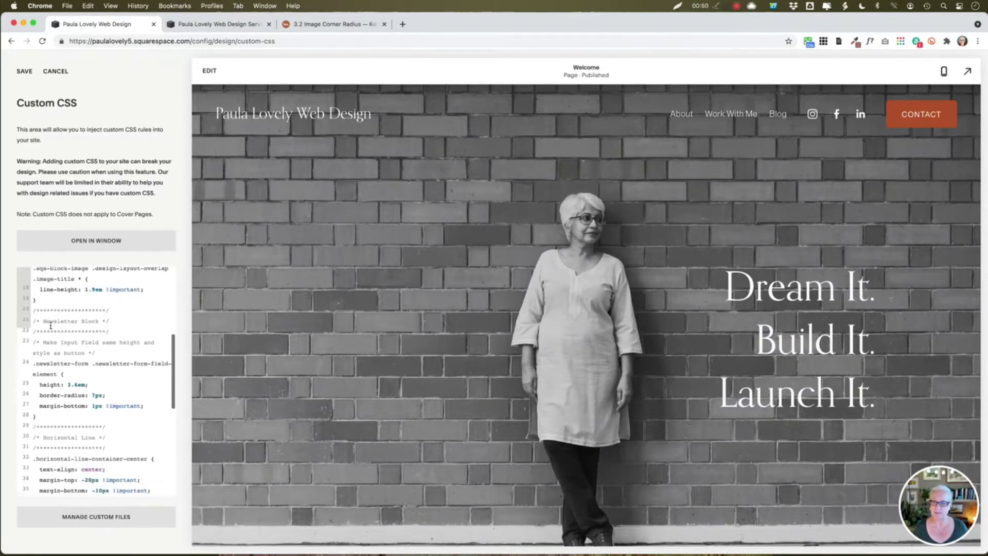
pyautogui.scroll(3, 51, 326)
pyautogui.scroll(5, 51, 326)
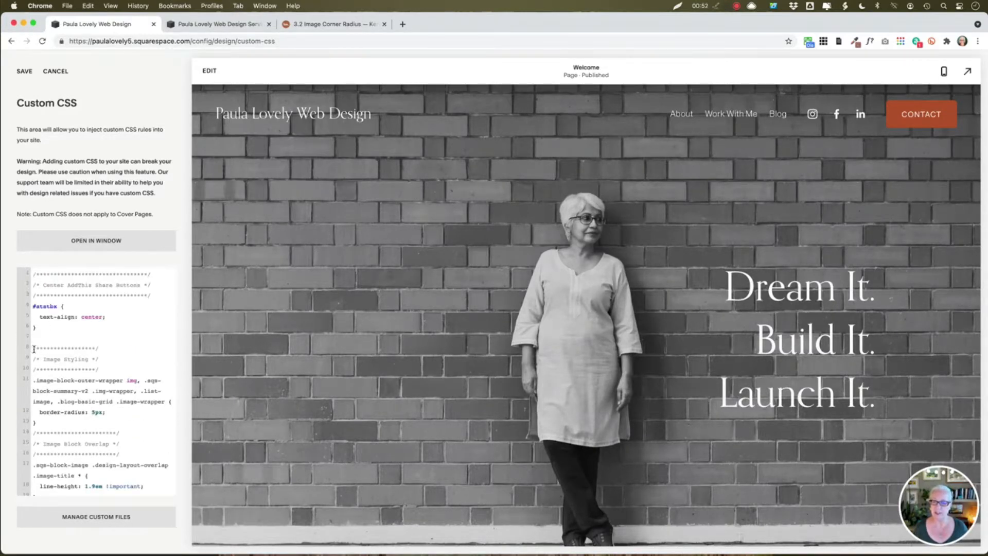
pyautogui.scroll(-1, 67, 375)
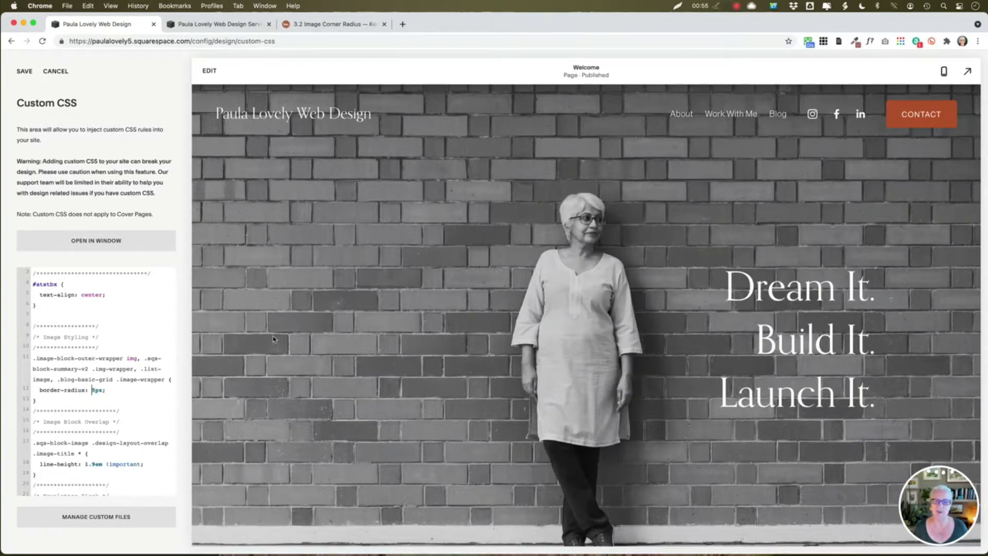
# Examine the image corners throughout the home page preview, including the overlap image, service cards and blog thumbnails.
pyautogui.scroll(-2, 289, 323)
pyautogui.scroll(-8, 289, 322)
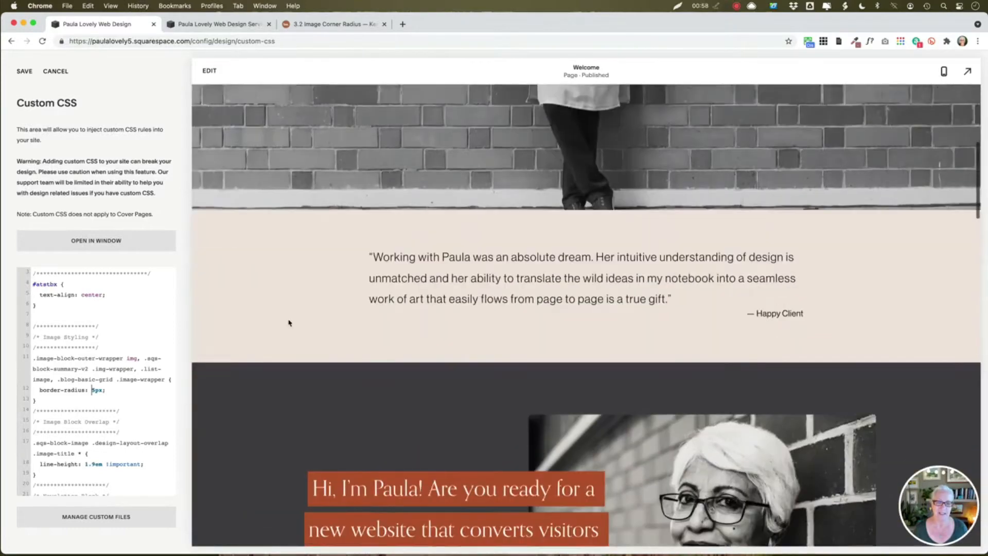
pyautogui.scroll(-2, 289, 323)
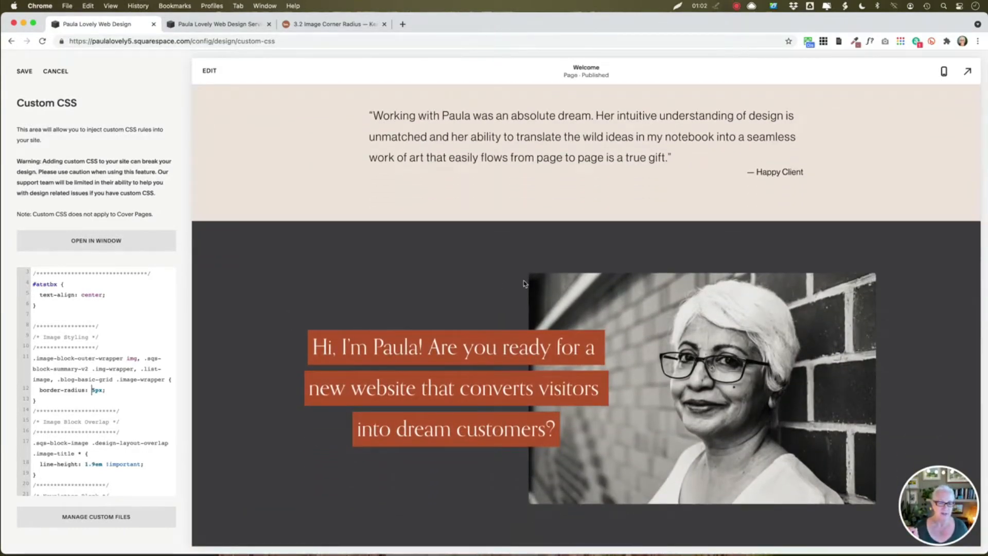
pyautogui.scroll(-4, 536, 309)
pyautogui.scroll(-5, 535, 329)
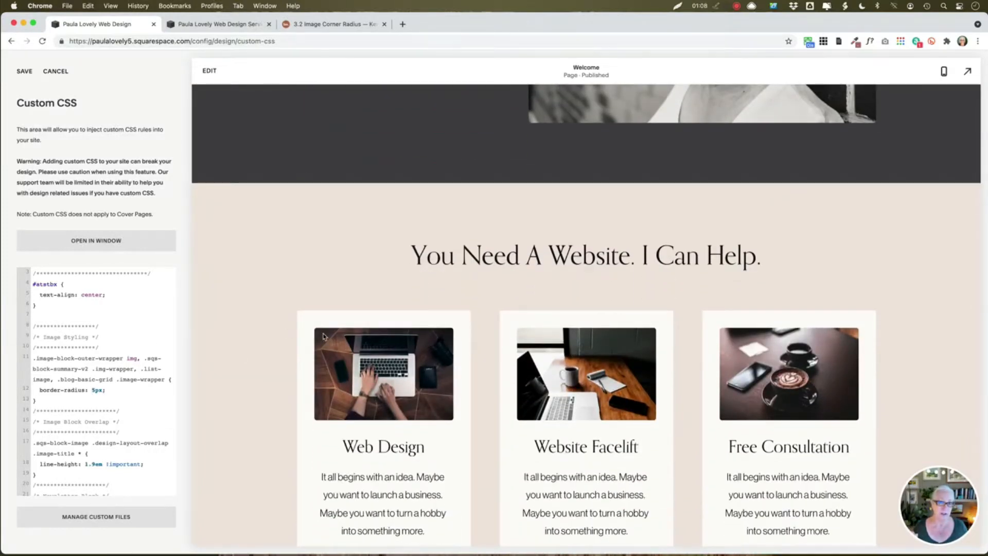
pyautogui.scroll(-2, 323, 336)
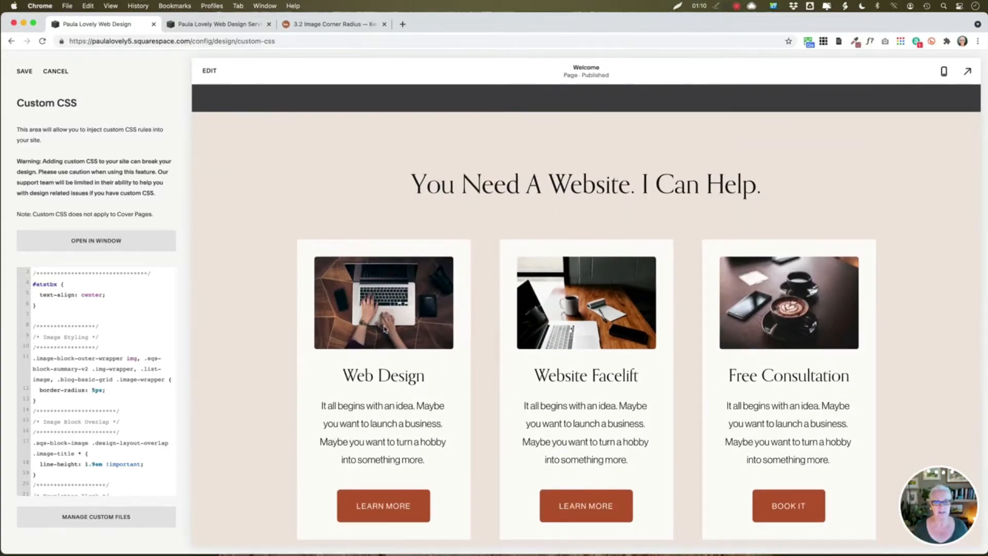
pyautogui.scroll(-10, 384, 329)
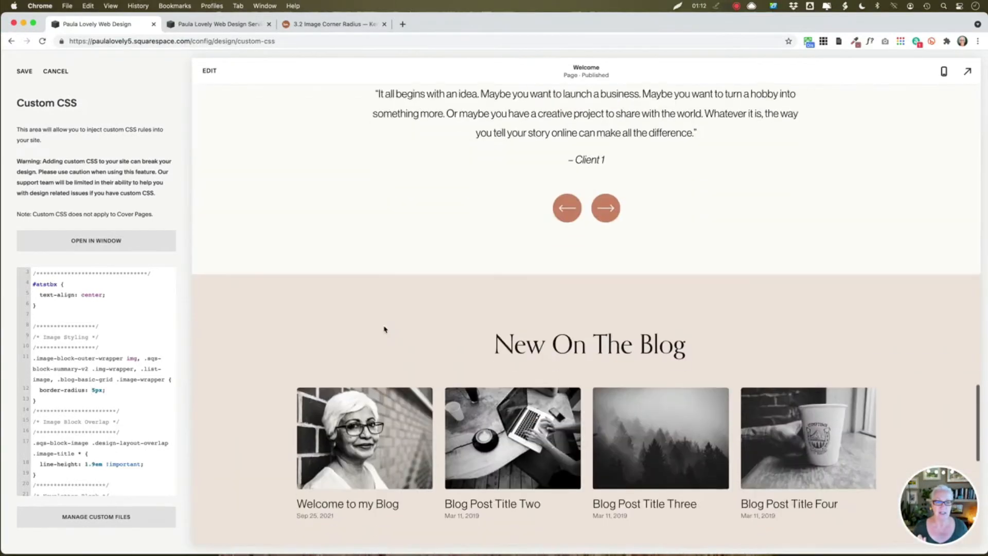
pyautogui.scroll(-3, 384, 330)
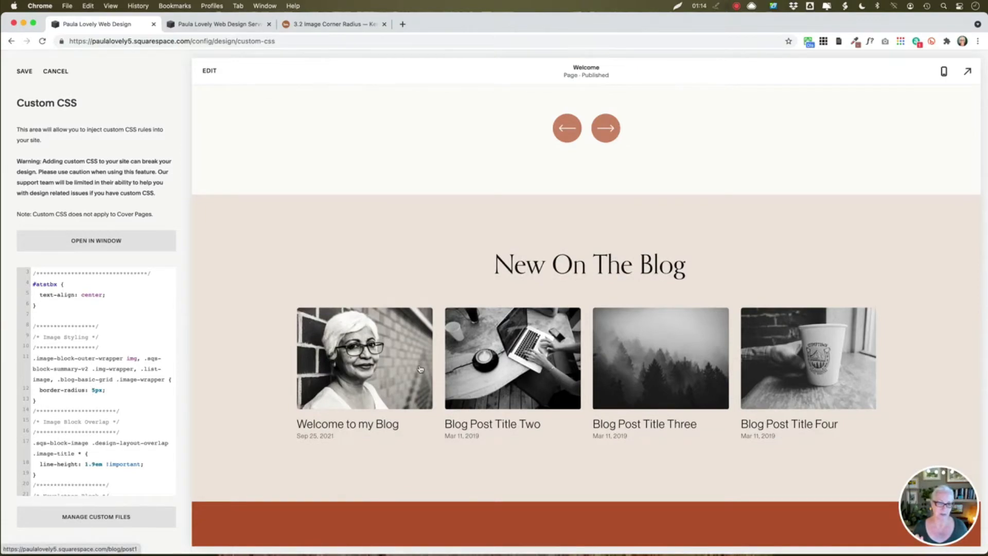
pyautogui.scroll(15, 421, 369)
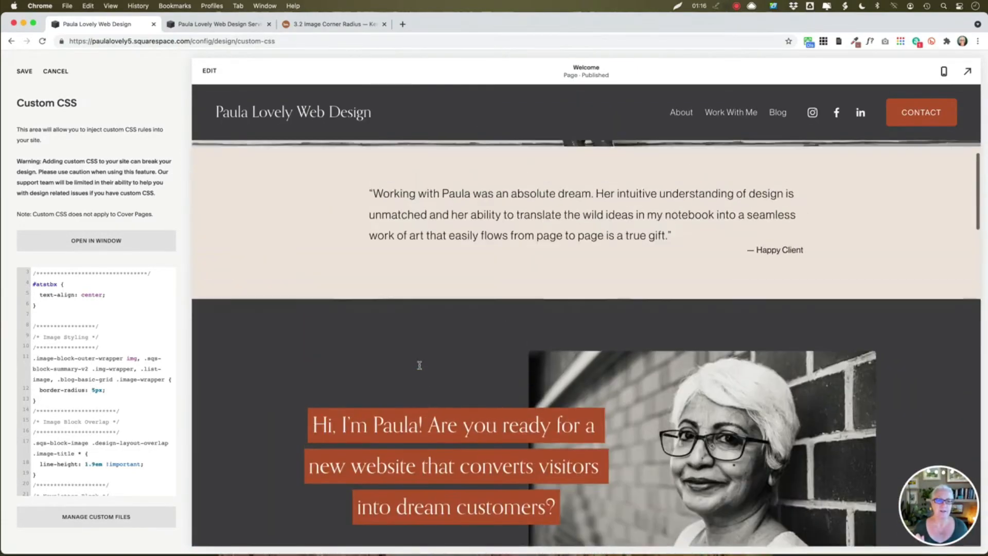
pyautogui.scroll(7, 420, 365)
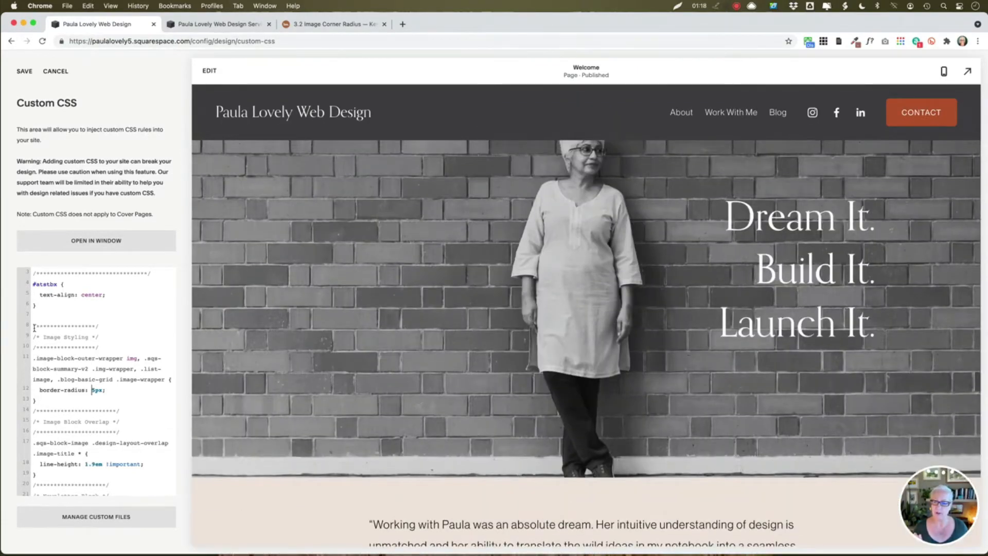
pyautogui.scroll(-8, 334, 367)
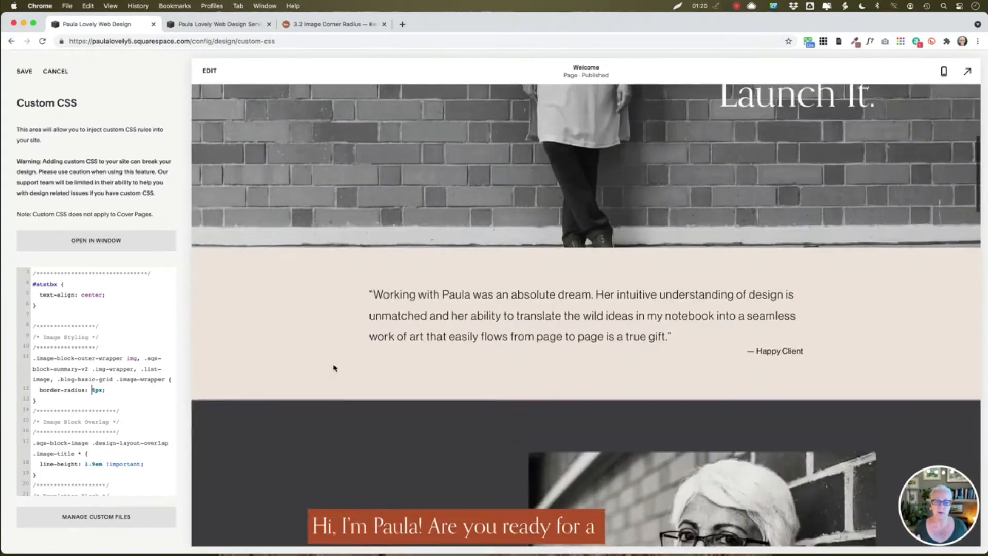
pyautogui.scroll(1, 333, 367)
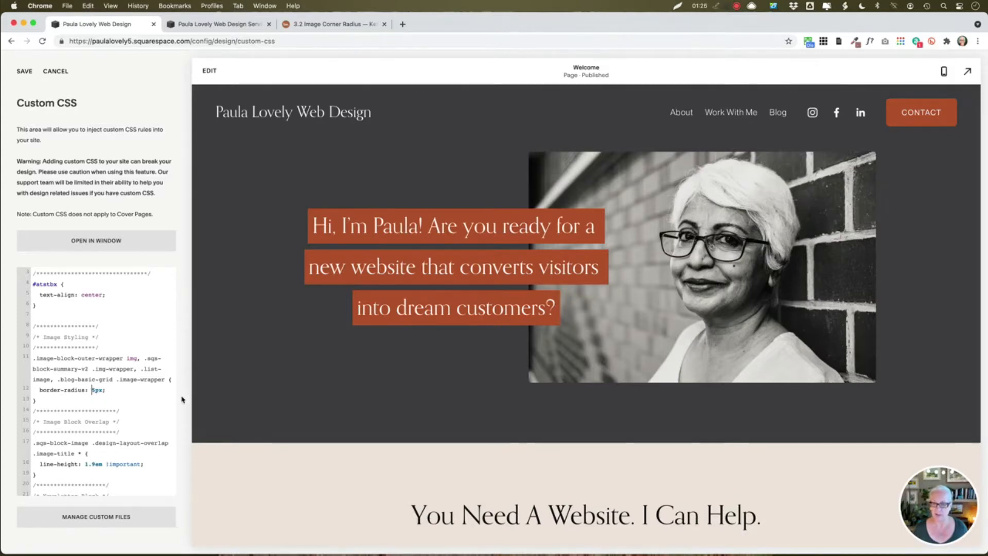
# Try a 25px border-radius in the Image Styling rule, check the service card images, and restore it to 5px.
pyautogui.write('2')
pyautogui.scroll(-6, 237, 395)
pyautogui.scroll(-2, 236, 394)
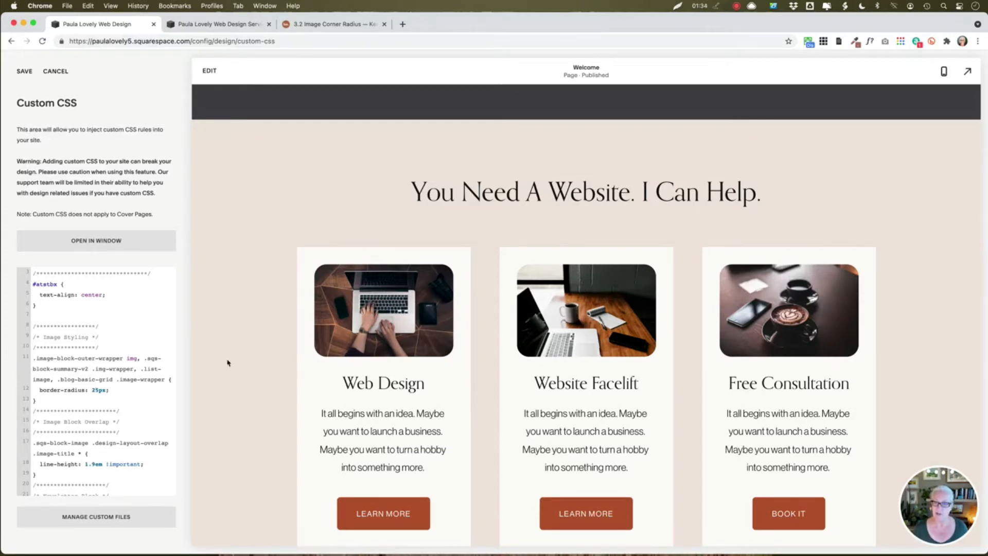
pyautogui.scroll(-3, 251, 379)
pyautogui.scroll(-3, 251, 379)
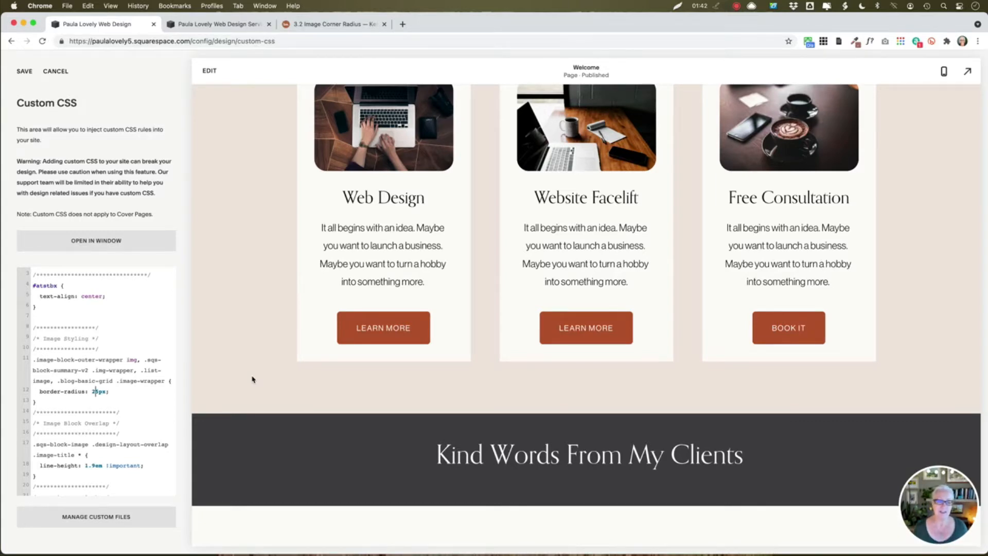
pyautogui.scroll(2, 252, 379)
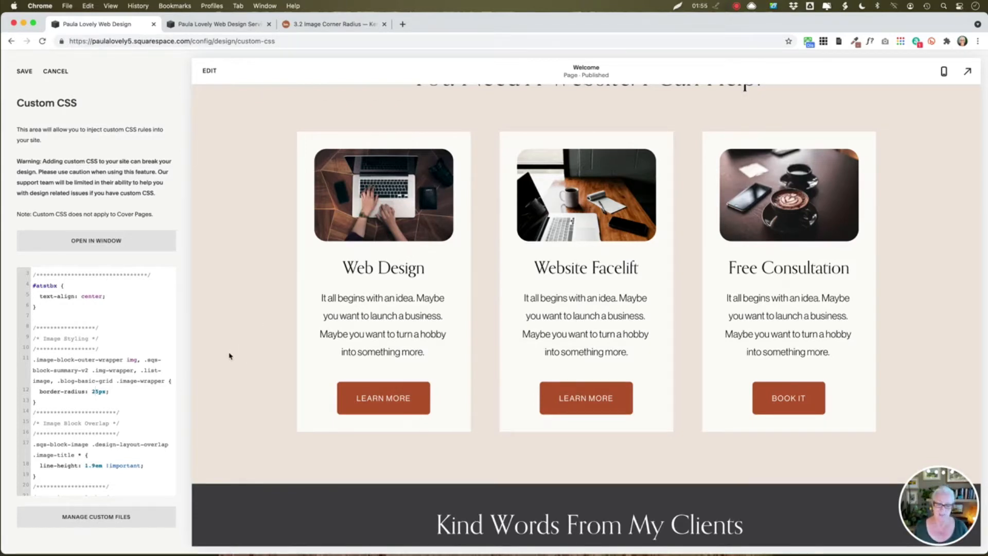
pyautogui.press('BackSpace')
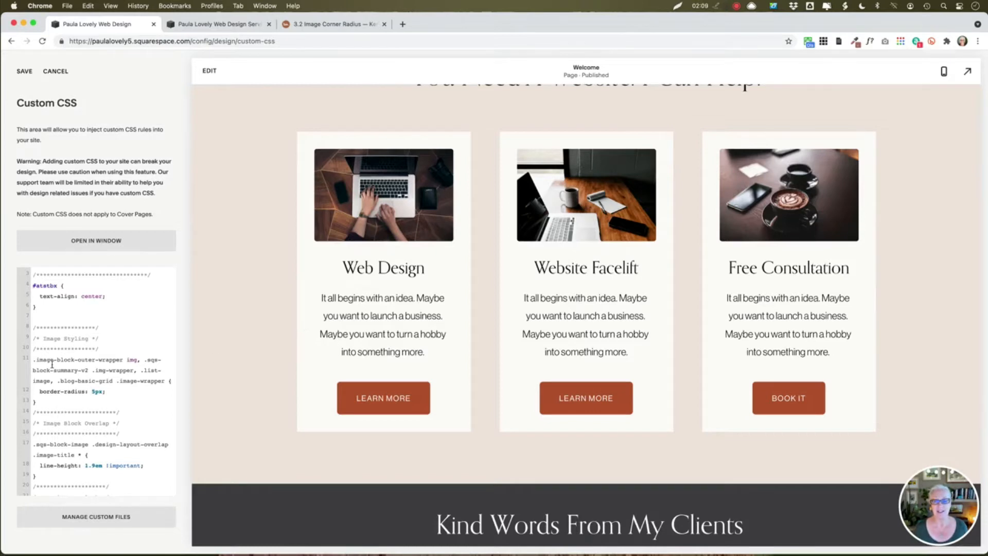
# Add a blank line after the Image Styling rule and save the custom CSS.
pyautogui.click(34, 327)
pyautogui.moveTo(33, 327); pyautogui.dragTo(38, 403)
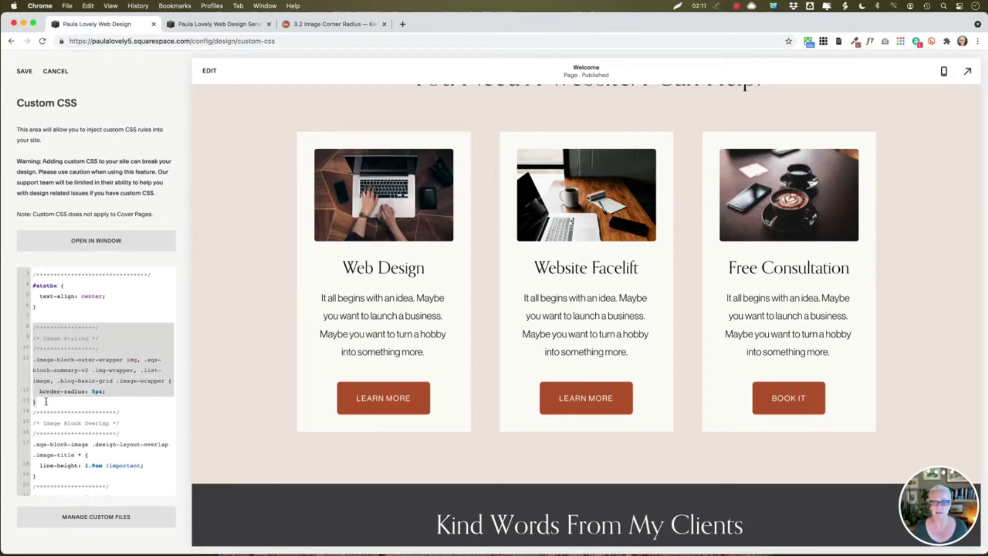
pyautogui.click(55, 401)
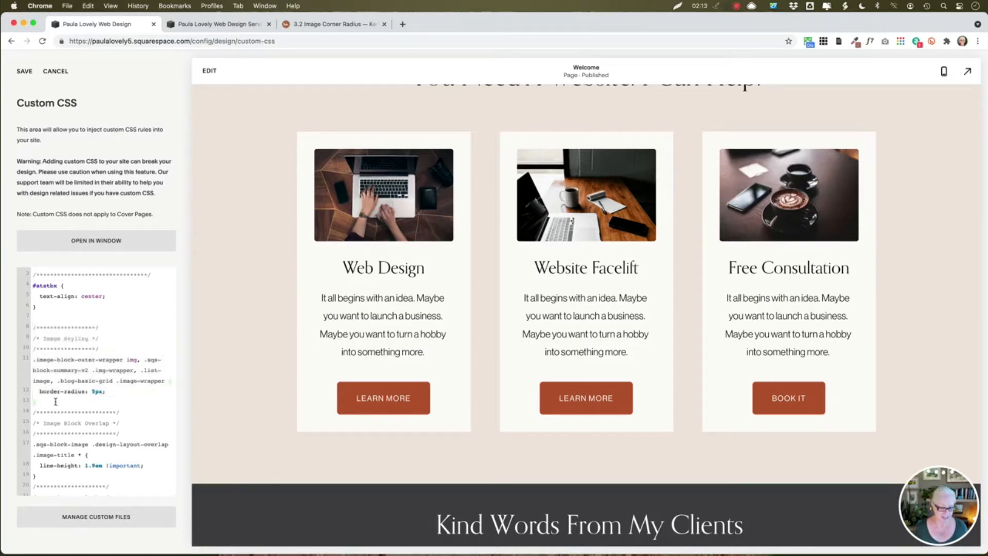
pyautogui.press('Return')
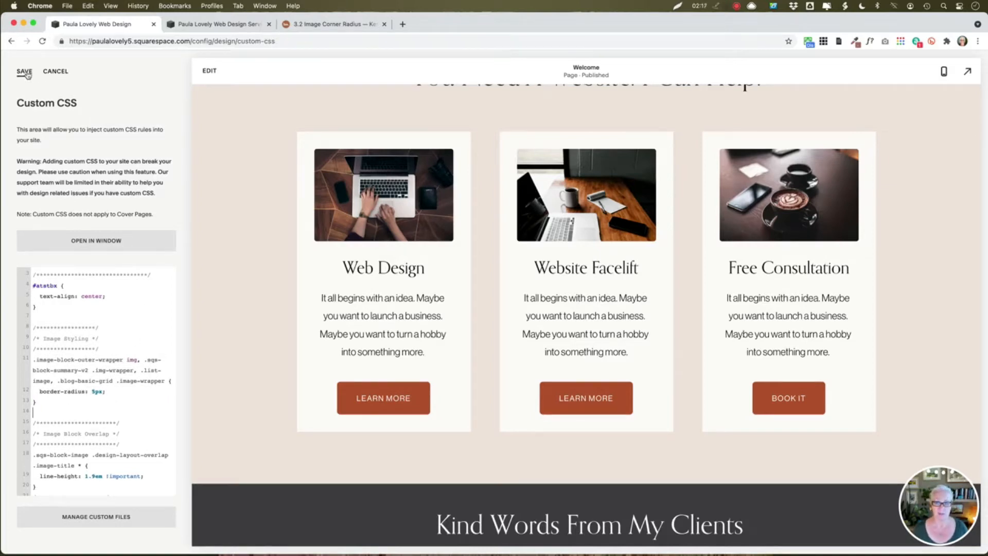
pyautogui.click(25, 72)
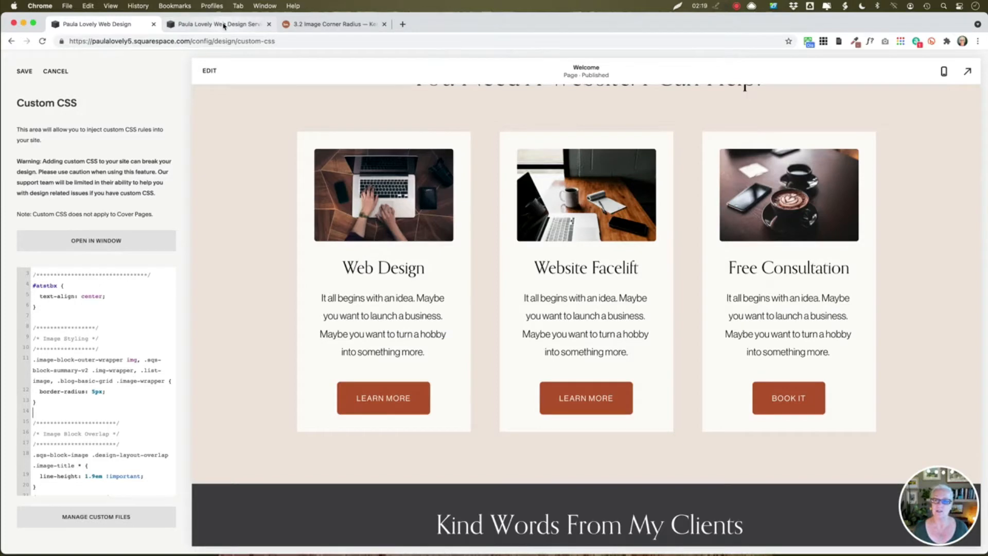
# Switch to the Web Design Services page being edited and apply the Dark 1 color theme to the testimonial section.
pyautogui.click(224, 26)
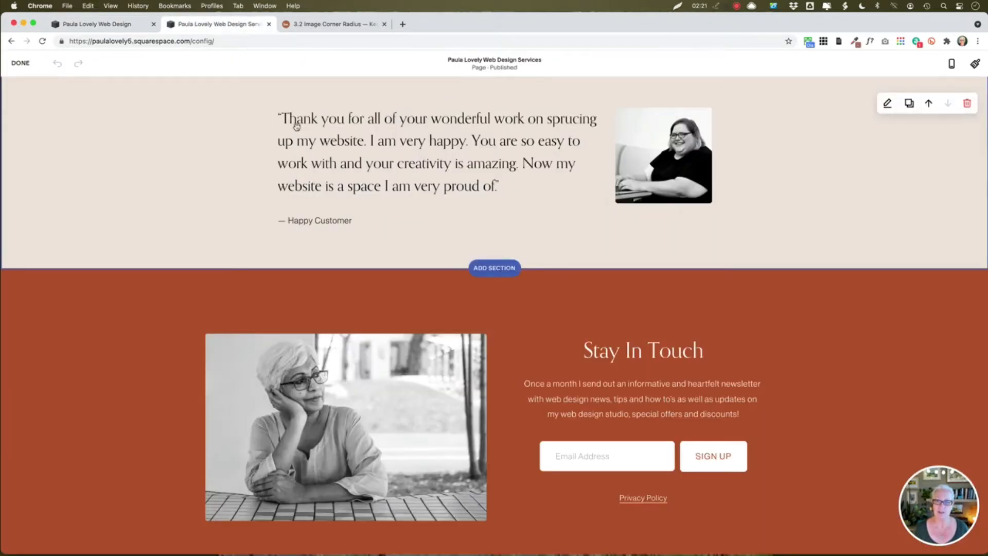
pyautogui.scroll(7, 595, 256)
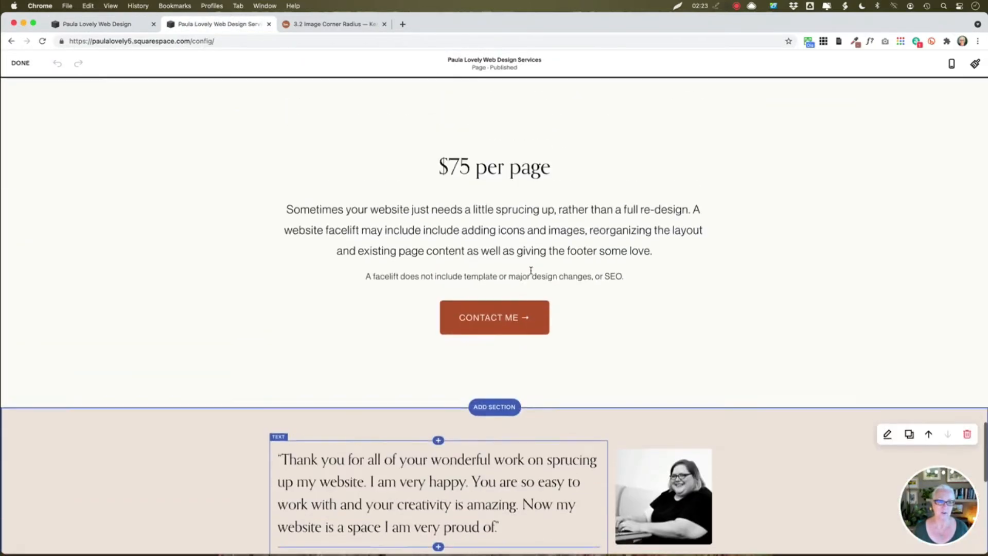
pyautogui.scroll(-4, 531, 270)
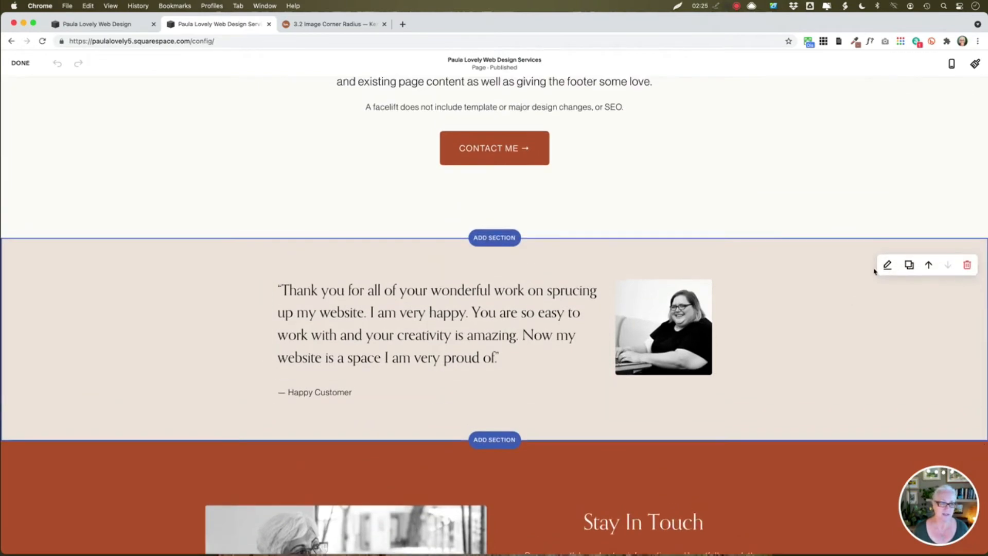
pyautogui.click(887, 265)
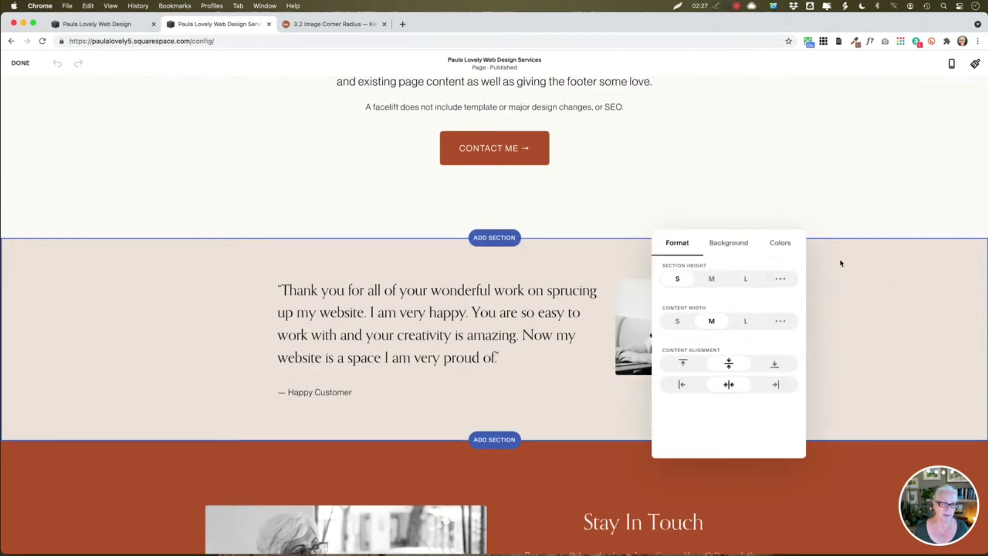
pyautogui.click(779, 243)
pyautogui.scroll(-3, 760, 355)
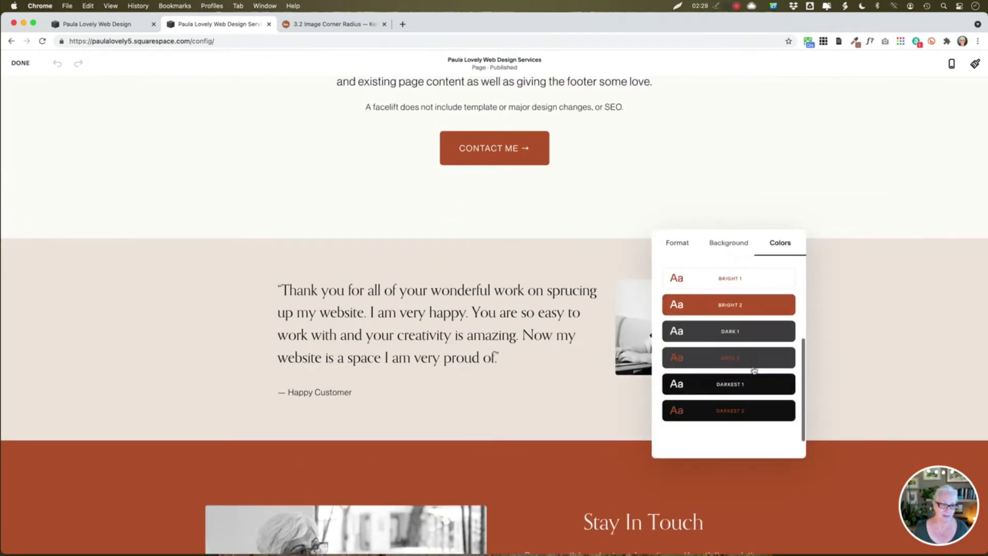
pyautogui.click(782, 331)
pyautogui.click(865, 336)
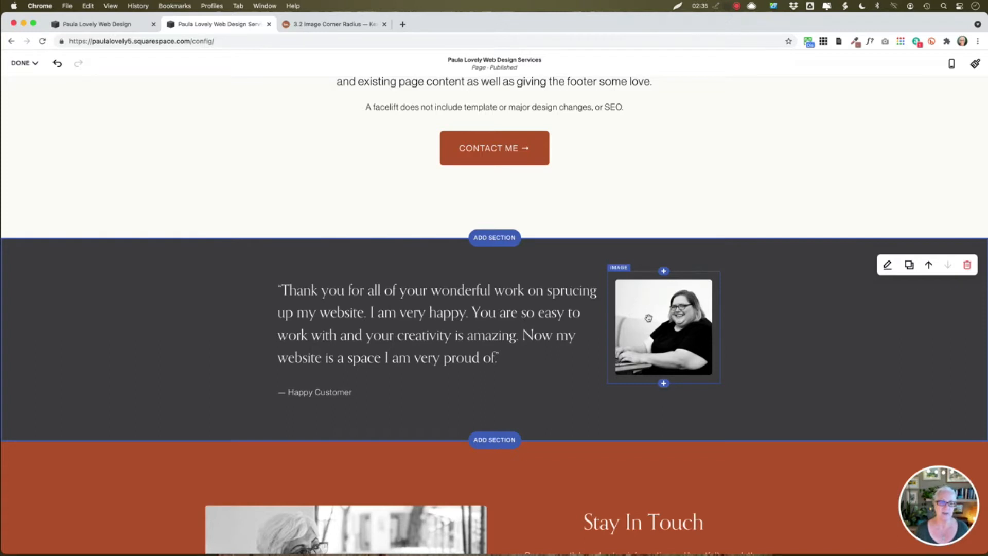
# Open the design settings of the testimonial's customer image and set its corner radius to 25.
pyautogui.click(648, 318)
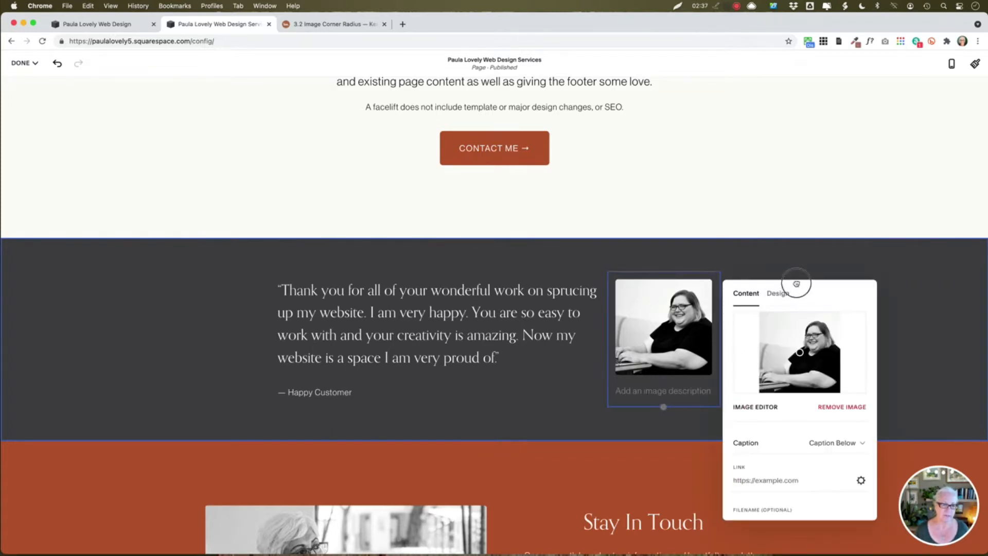
pyautogui.moveTo(796, 284); pyautogui.dragTo(796, 207)
pyautogui.click(781, 218)
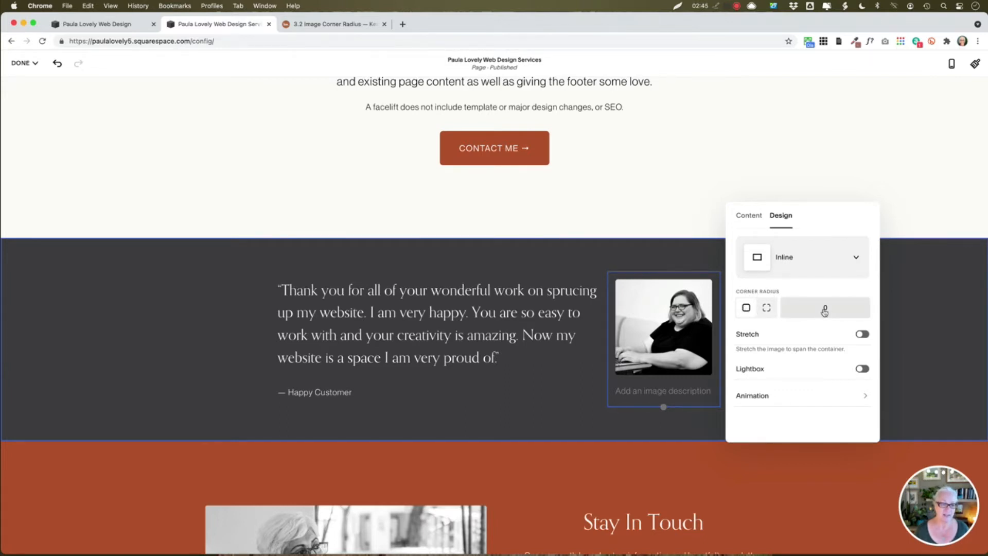
pyautogui.click(828, 311)
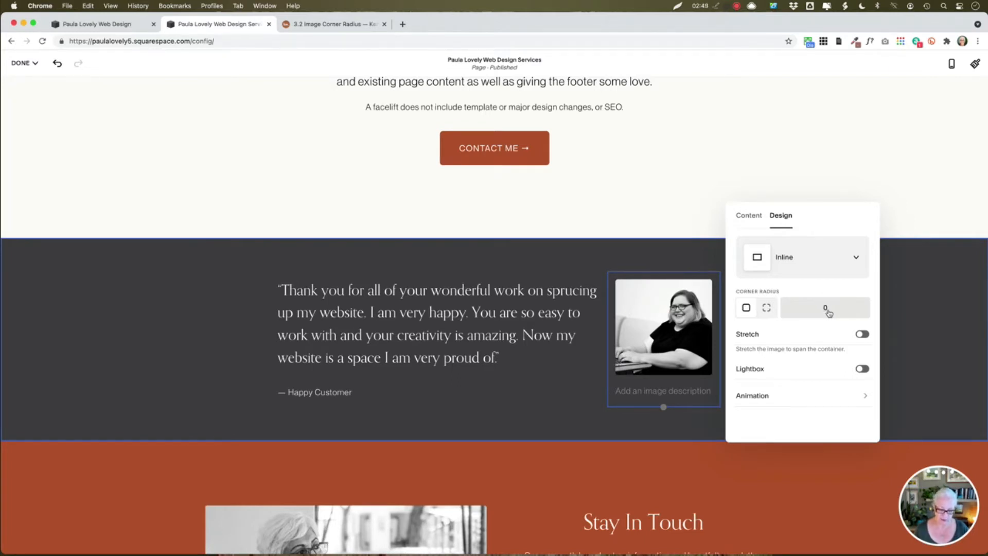
pyautogui.write('25')
pyautogui.press('Delete')
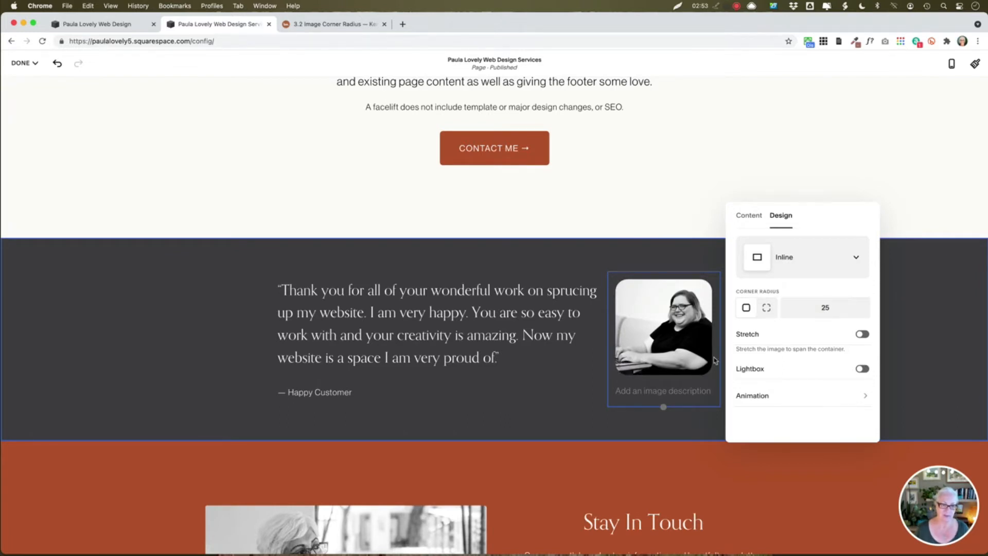
# Set the testimonial image's corner radius to 15.
pyautogui.press('BackSpace')
pyautogui.press('BackSpace')
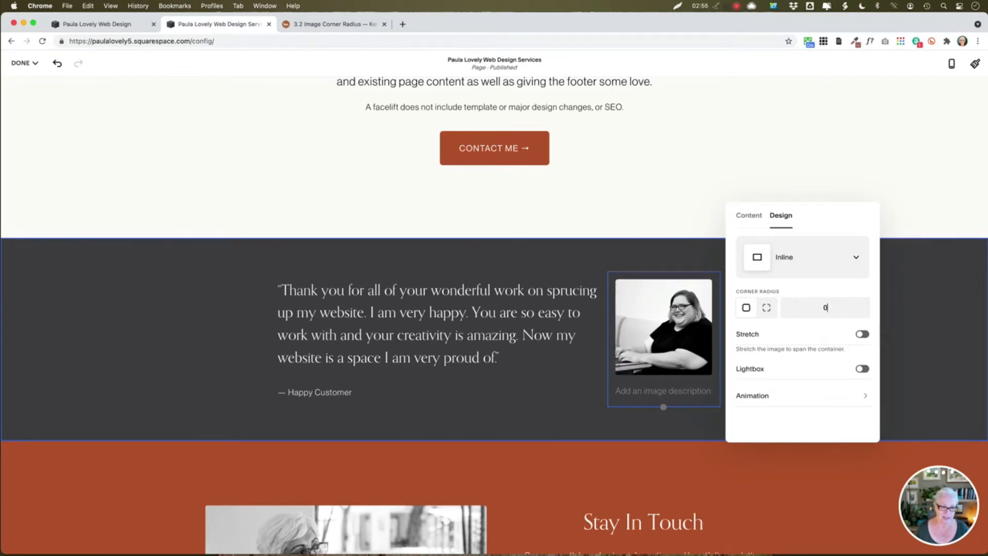
pyautogui.write('15')
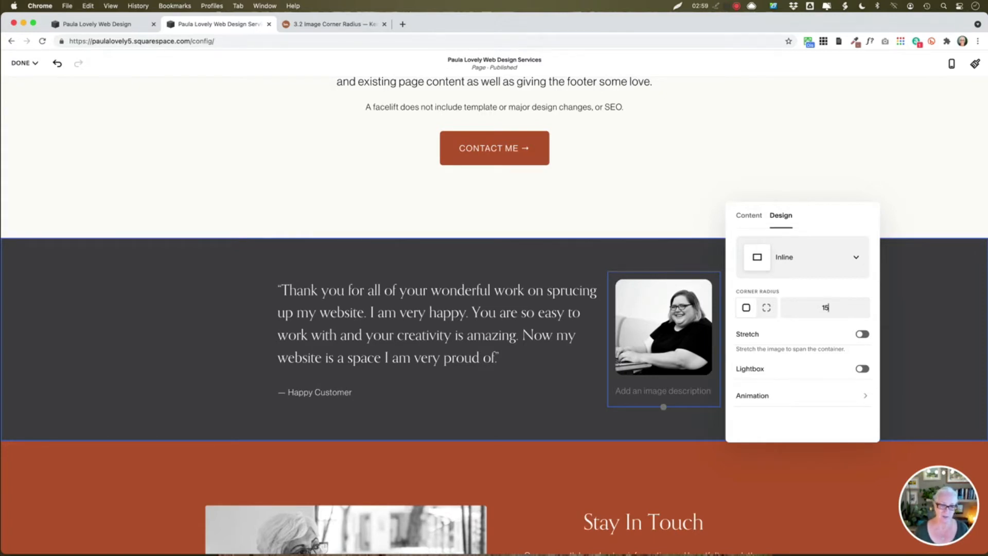
# Set the testimonial image's corner radius to 100 to make it circular.
pyautogui.press('BackSpace')
pyautogui.press('BackSpace')
pyautogui.write('0')
pyautogui.press('BackSpace')
pyautogui.write('100')
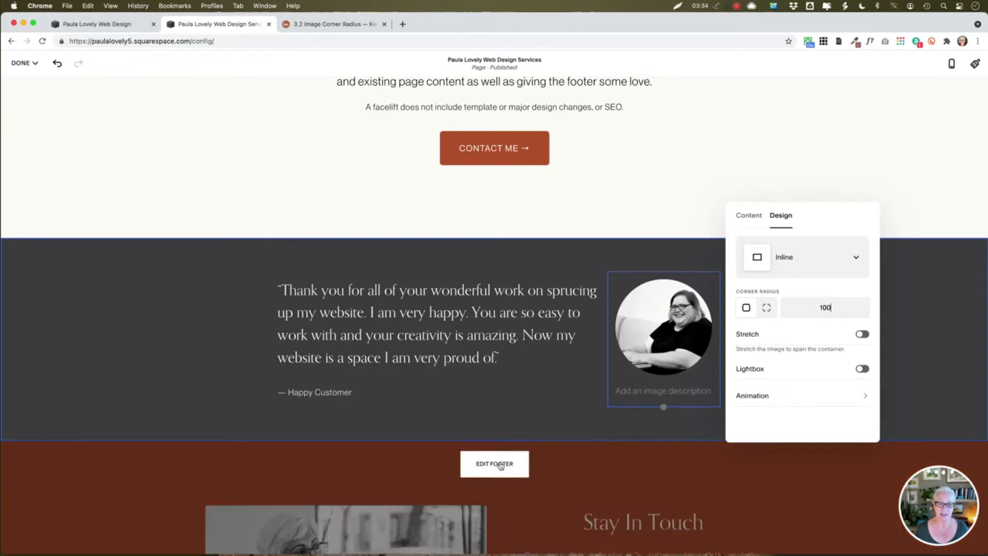
# Open the site footer for editing and set the corner radius of its newsletter image to 200.
pyautogui.scroll(-5, 574, 430)
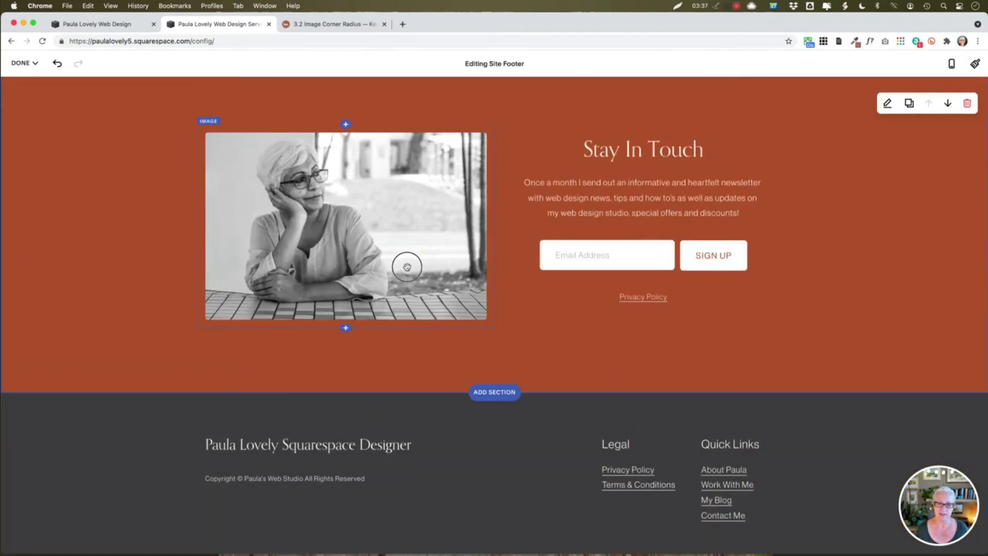
pyautogui.doubleClick(406, 264)
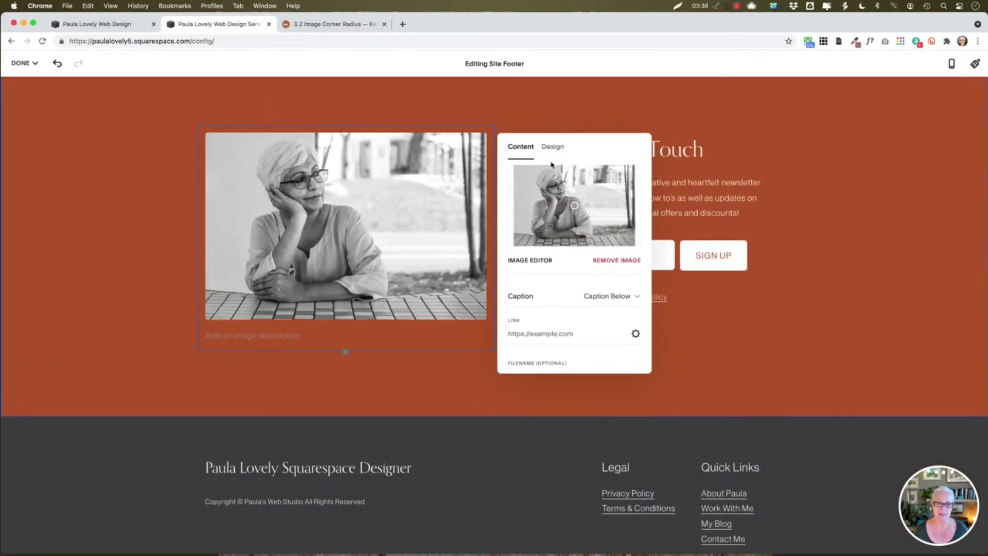
pyautogui.click(553, 148)
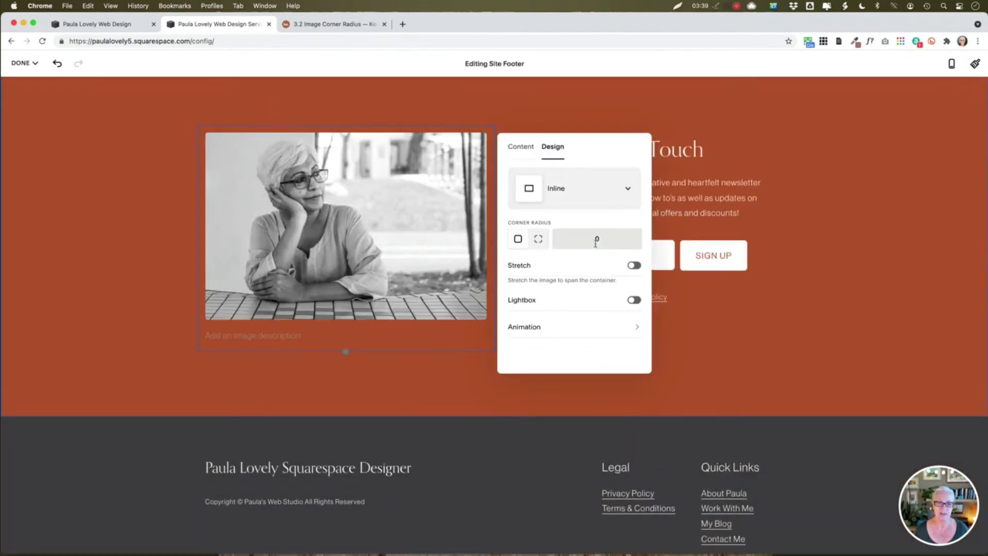
pyautogui.click(606, 240)
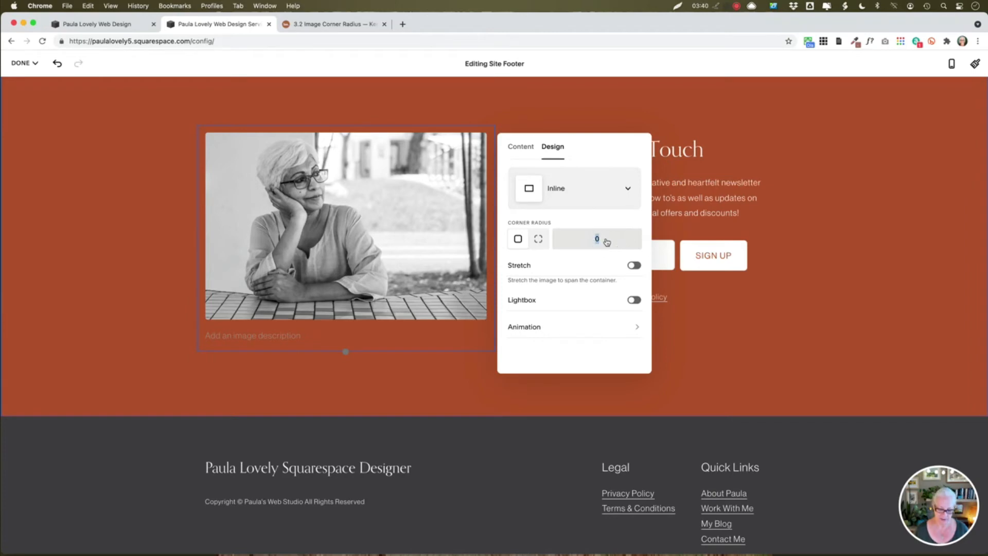
pyautogui.write('200')
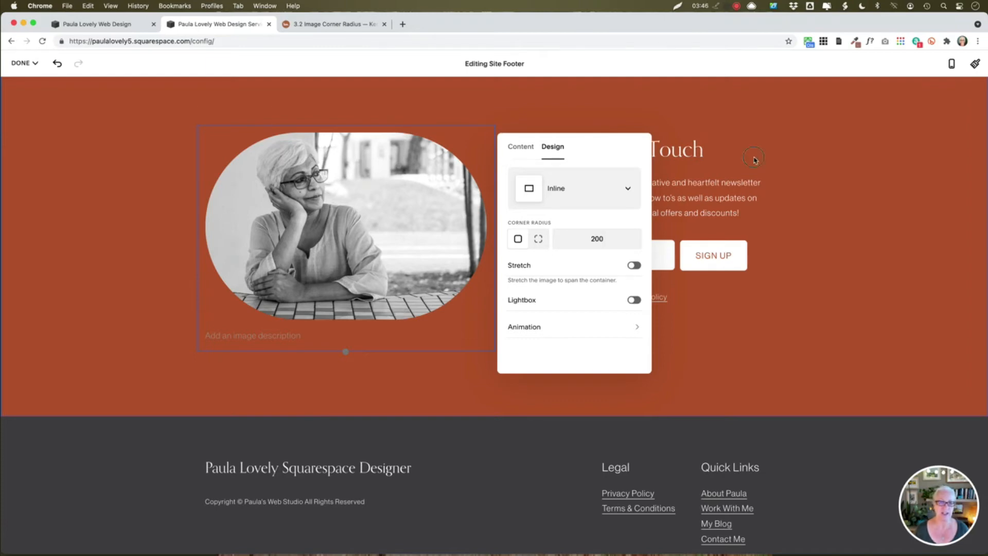
pyautogui.click(751, 159)
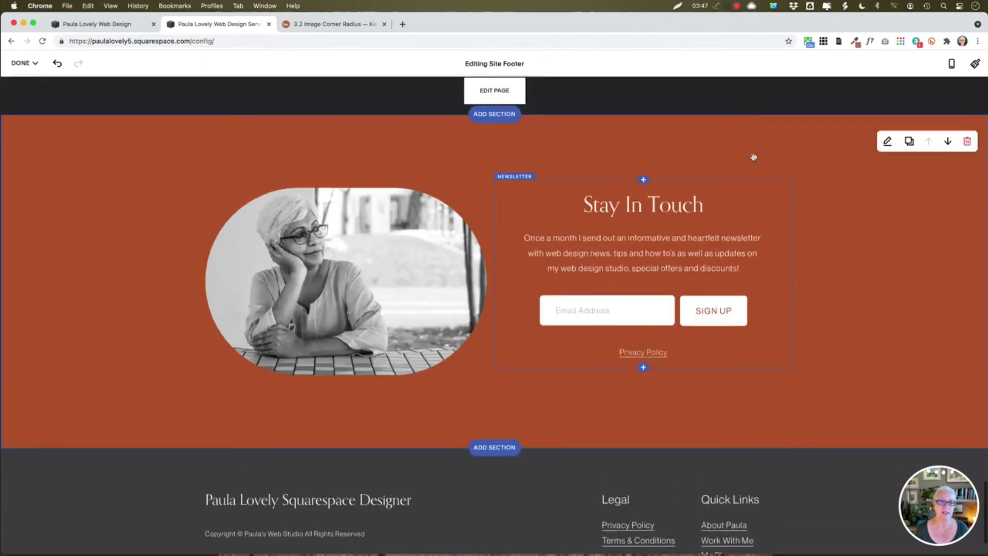
pyautogui.scroll(5, 754, 160)
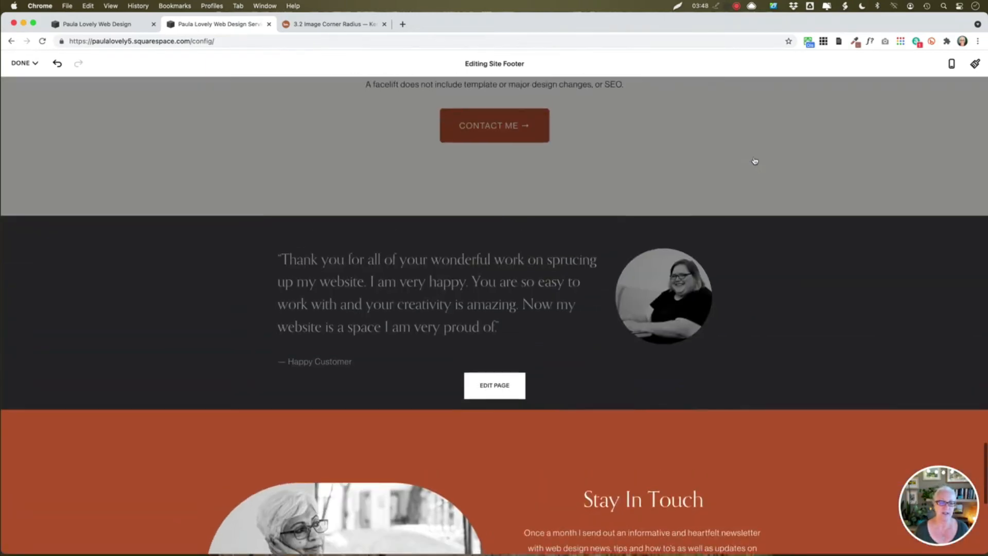
pyautogui.scroll(-5, 755, 159)
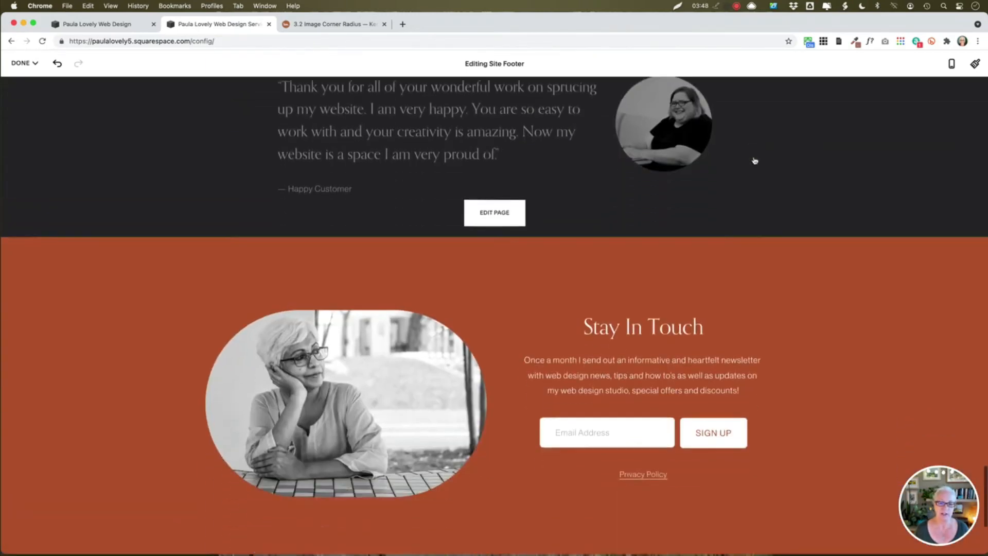
# Switch the footer image to individual corner radii and set its bottom-right and bottom-left corners to 15.
pyautogui.click(421, 327)
pyautogui.doubleClick(414, 336)
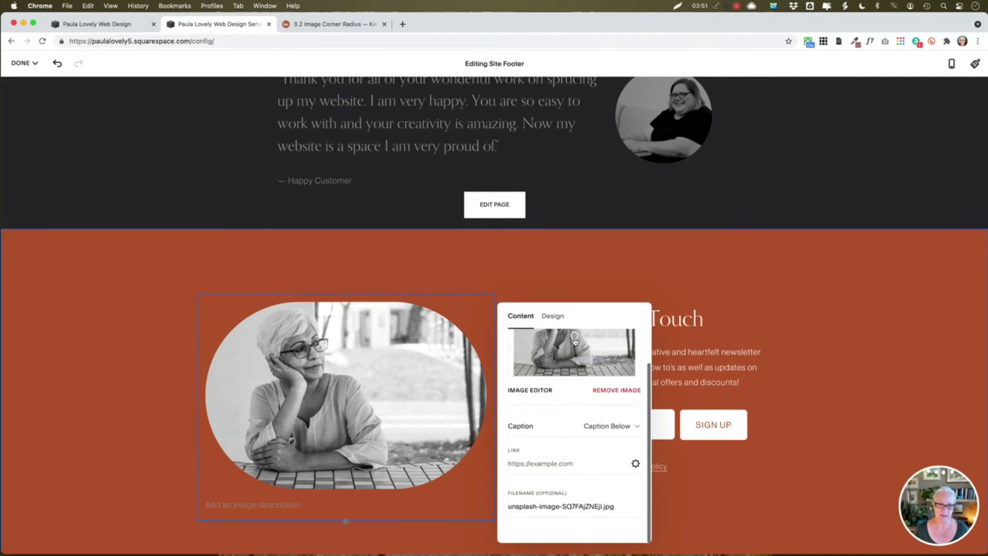
pyautogui.scroll(-4, 575, 340)
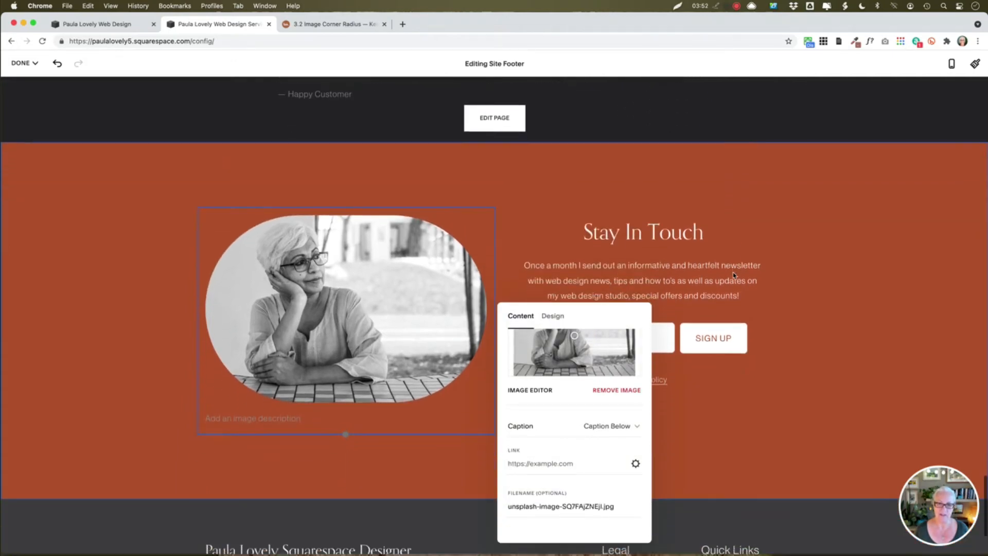
pyautogui.click(559, 320)
pyautogui.moveTo(570, 321); pyautogui.dragTo(622, 186)
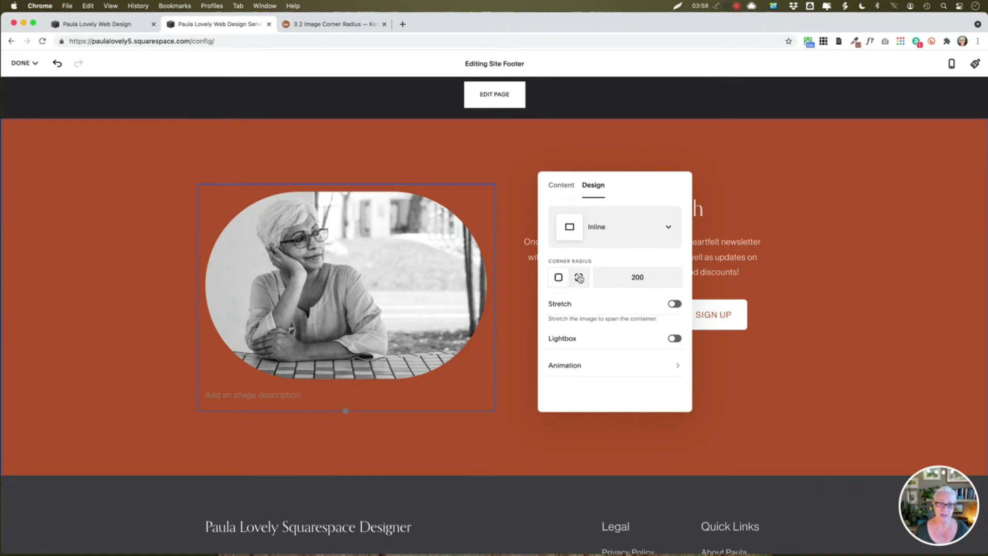
pyautogui.click(578, 278)
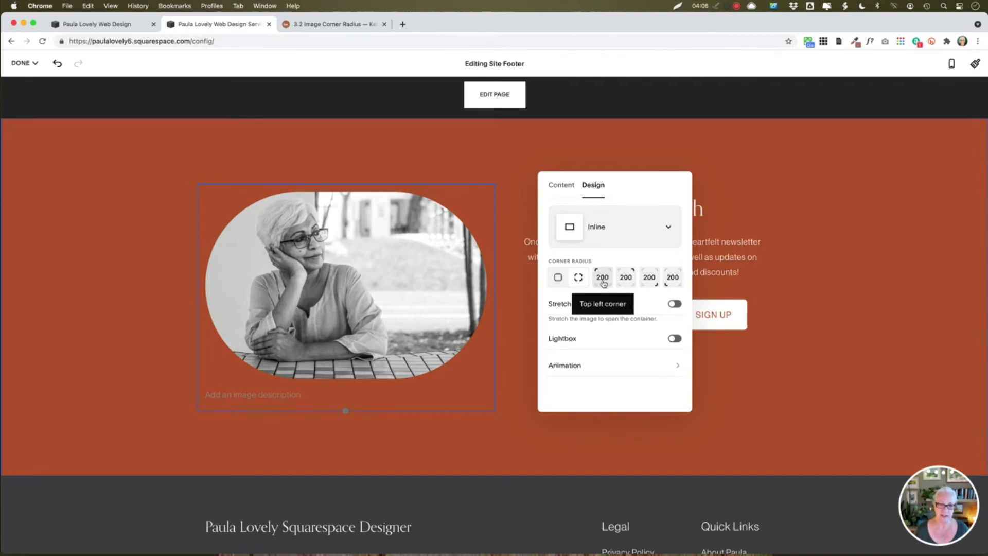
pyautogui.moveTo(657, 281); pyautogui.dragTo(642, 281)
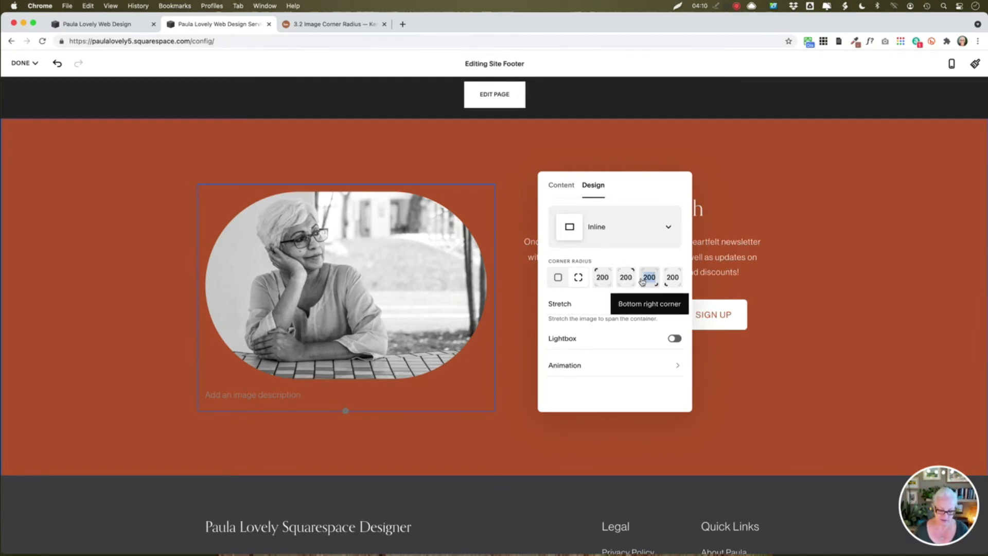
pyautogui.write('15')
pyautogui.press('Tab')
pyautogui.write('15')
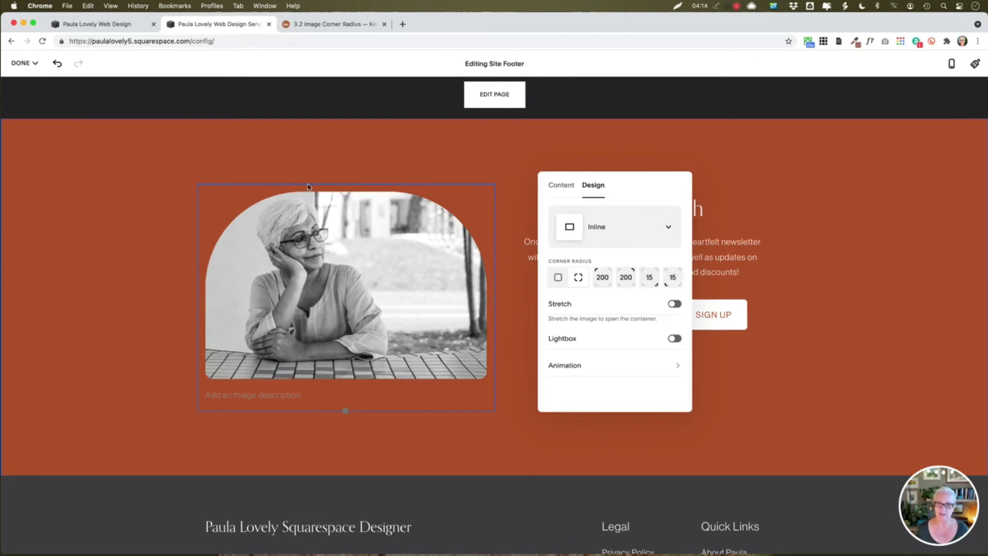
# Set the footer image's top-left and top-right corner radii to 300 for an arched top.
pyautogui.doubleClick(607, 278)
pyautogui.write('250')
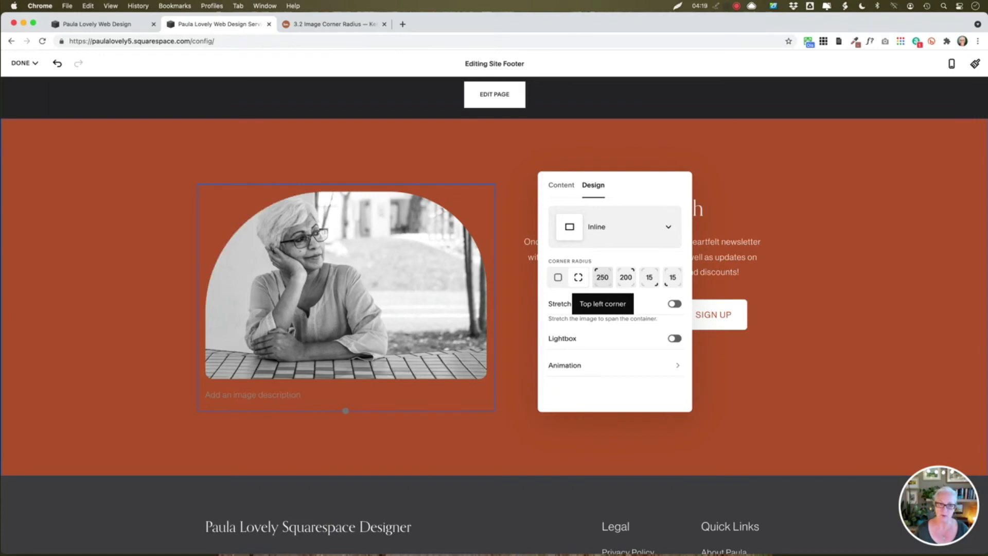
pyautogui.doubleClick(599, 279)
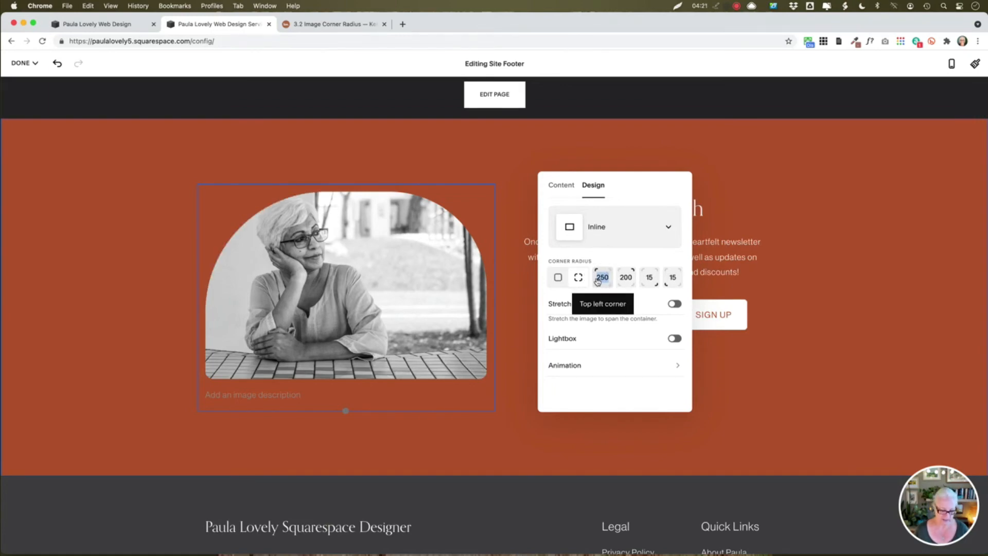
pyautogui.write('300')
pyautogui.press('Tab')
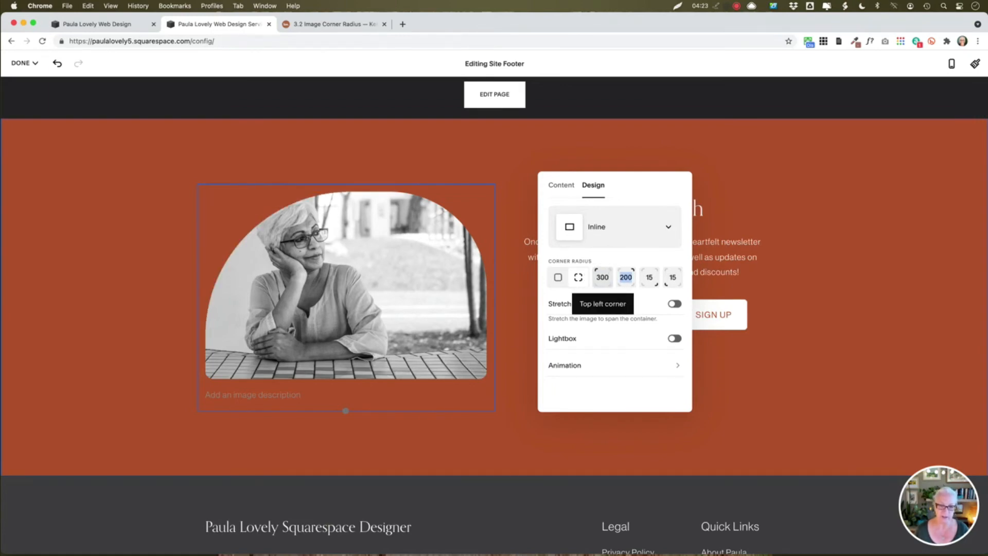
pyautogui.write('300')
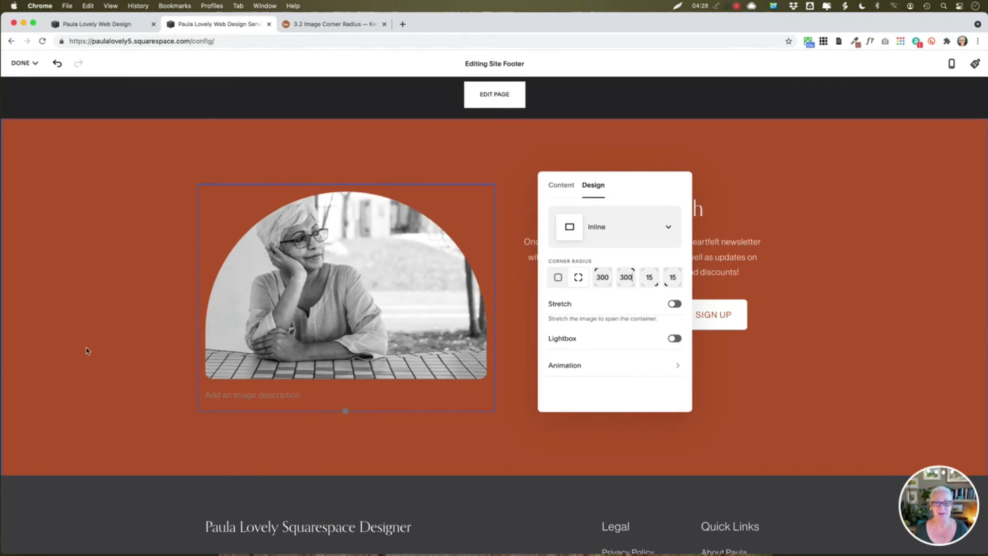
pyautogui.scroll(3, 87, 351)
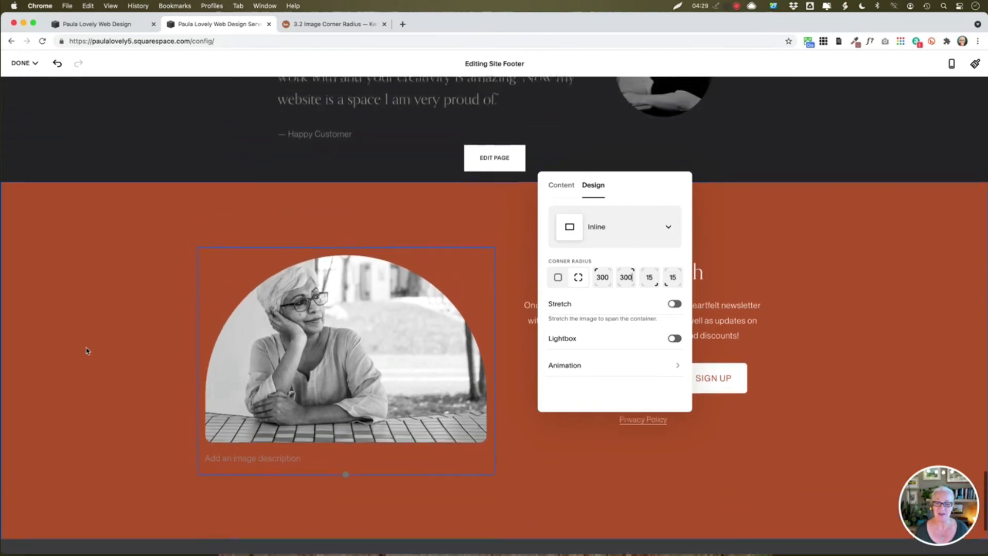
pyautogui.scroll(1, 88, 351)
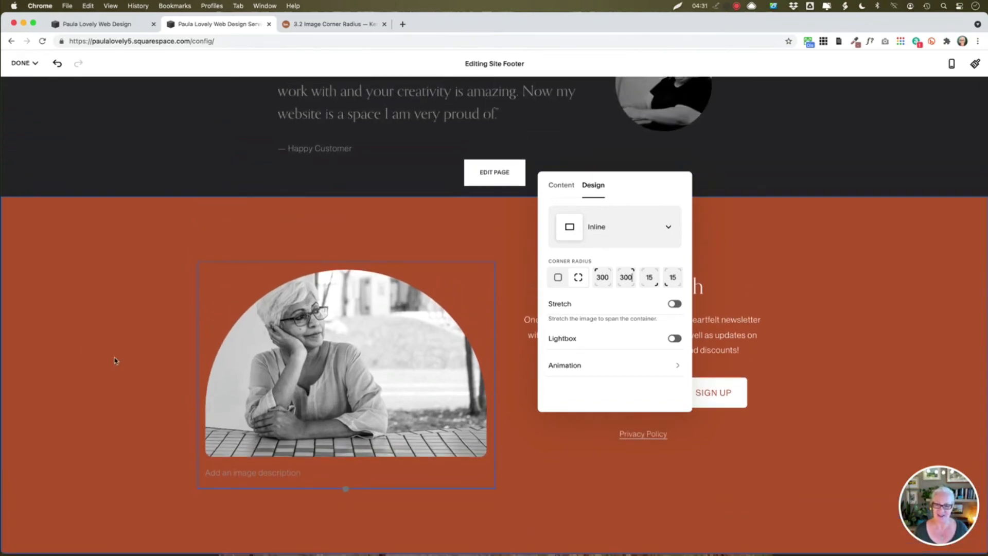
pyautogui.scroll(-5, 115, 360)
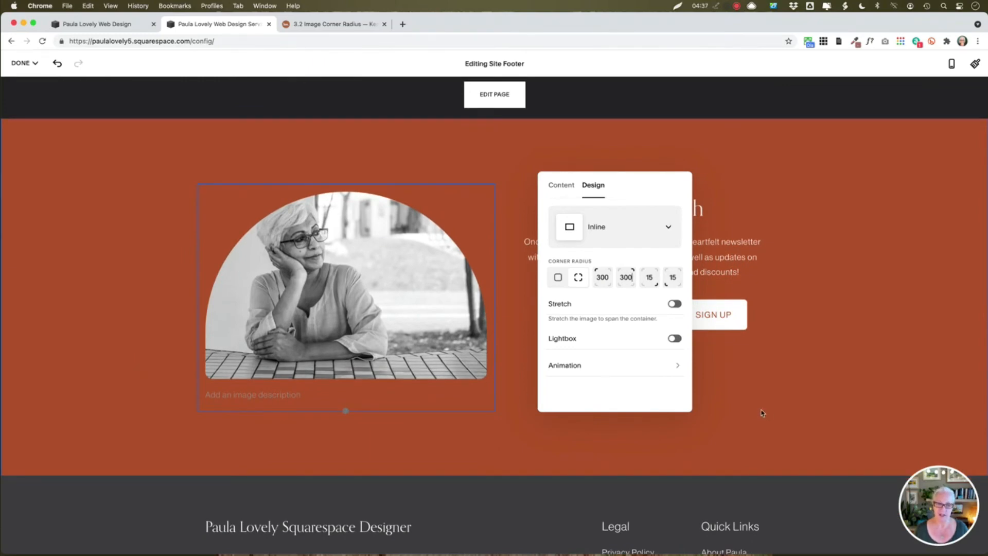
pyautogui.scroll(5, 757, 393)
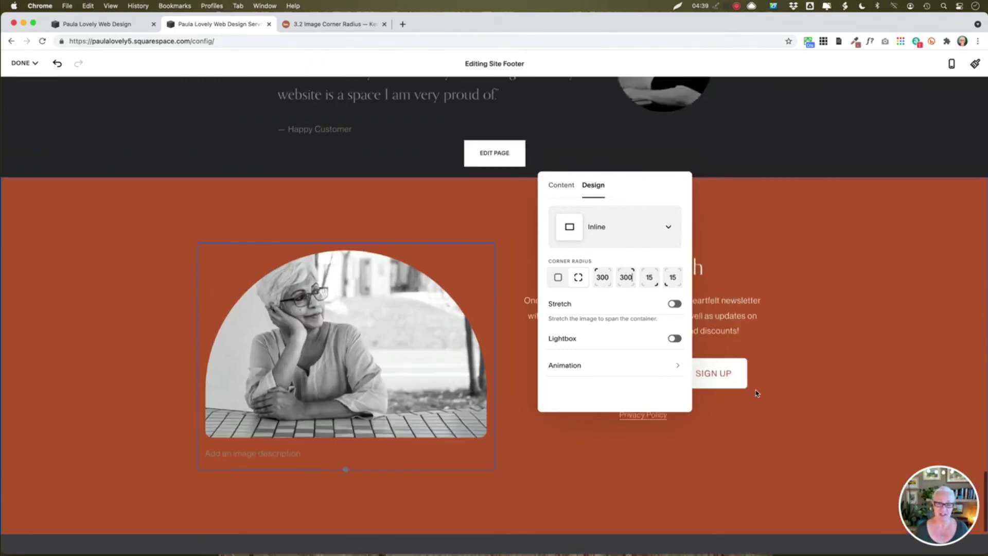
pyautogui.scroll(-2, 756, 393)
pyautogui.scroll(-1, 757, 393)
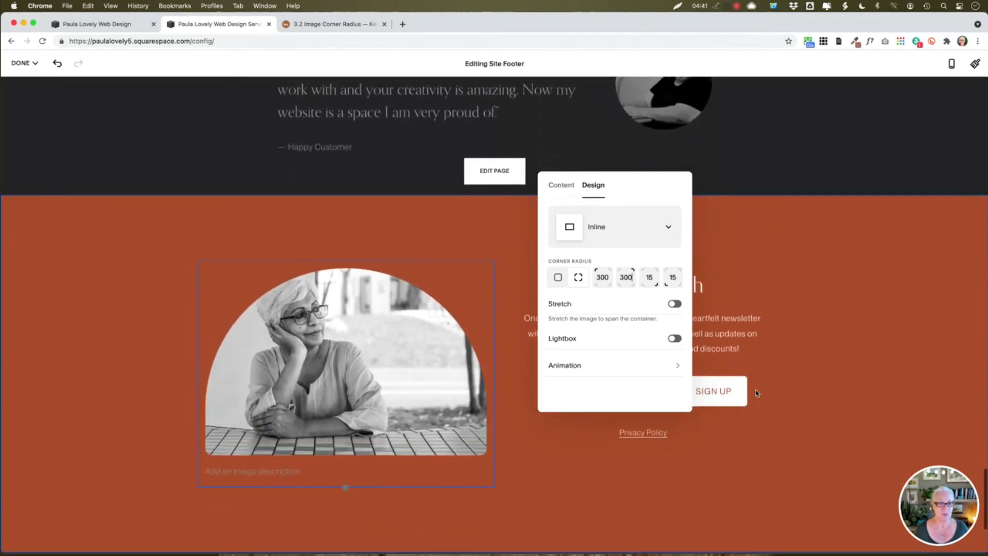
pyautogui.scroll(2, 756, 393)
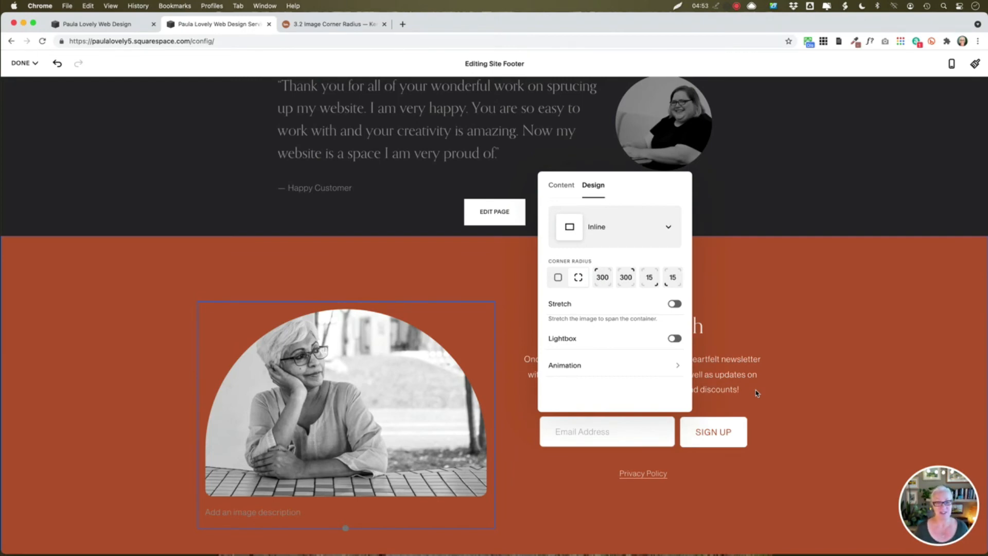
# Return to editing the page and set the corner radius of the testimonial image below the Your Investment band to 100.
pyautogui.click(792, 366)
pyautogui.scroll(15, 792, 366)
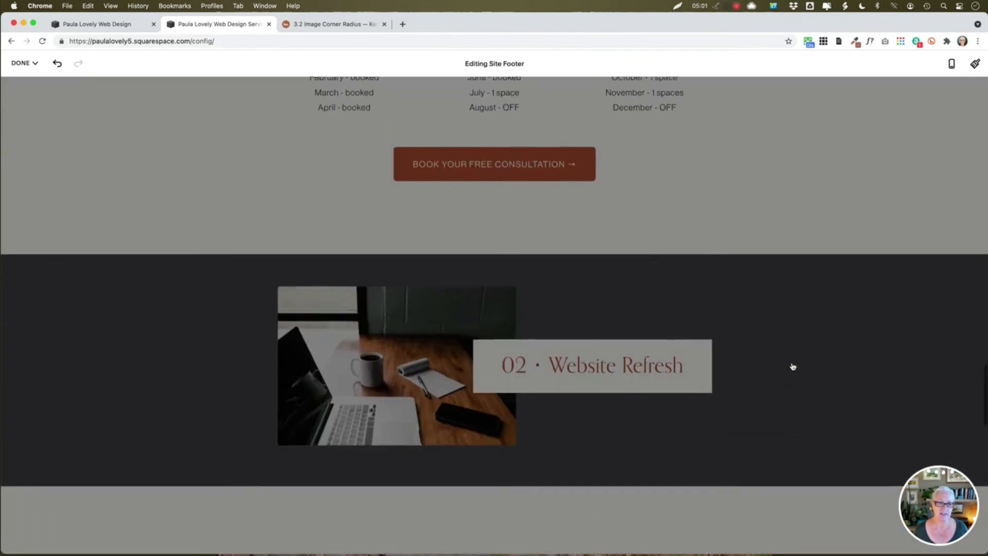
pyautogui.scroll(10, 793, 366)
pyautogui.click(767, 281)
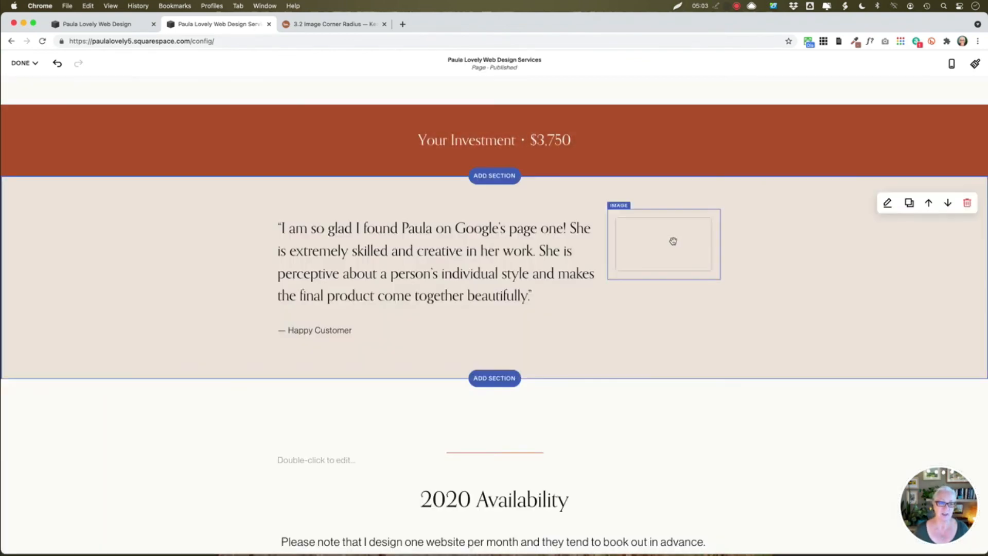
pyautogui.click(670, 264)
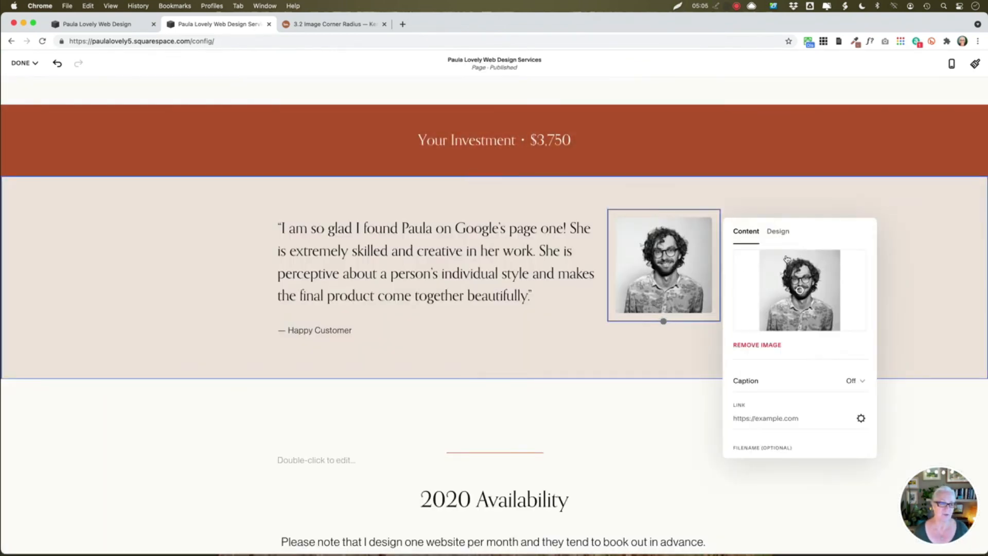
pyautogui.click(778, 232)
pyautogui.click(822, 323)
pyautogui.write('10')
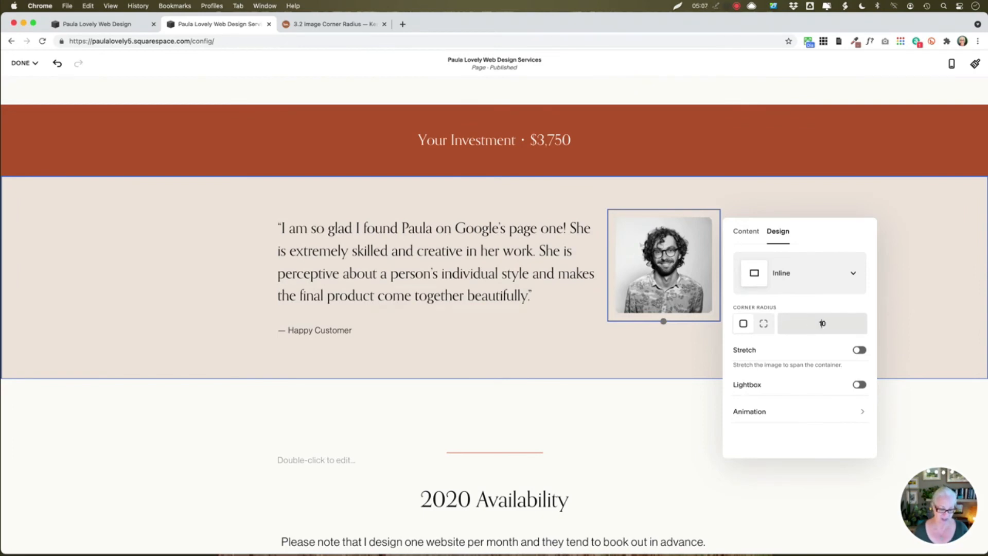
pyautogui.write('0')
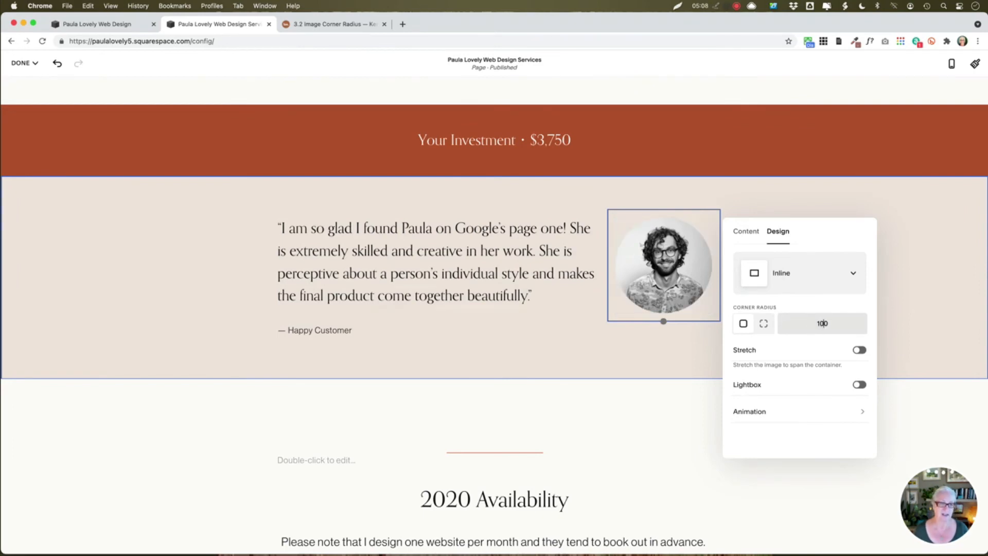
pyautogui.click(903, 208)
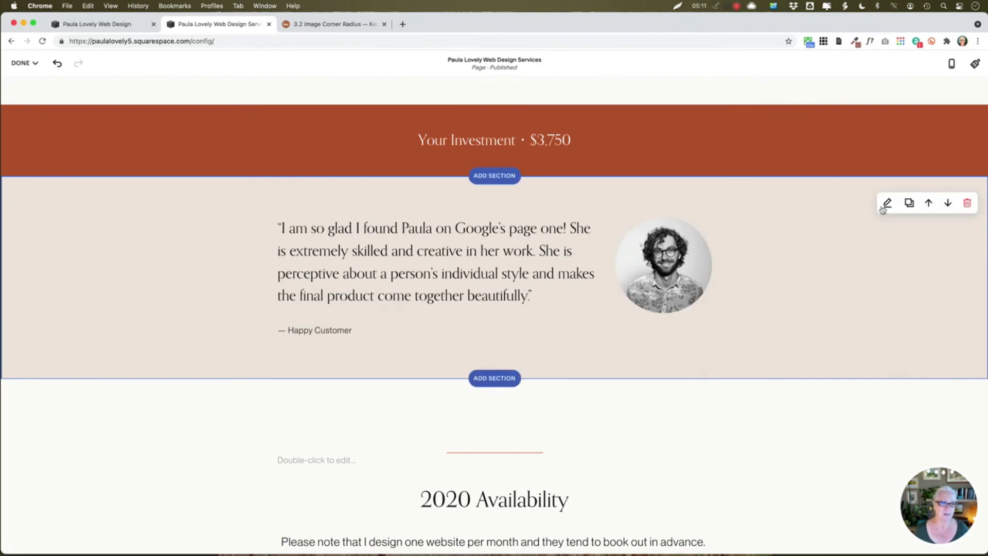
# Apply the same dark gray color theme as the lower testimonial to the testimonial section below Your Investment.
pyautogui.click(886, 204)
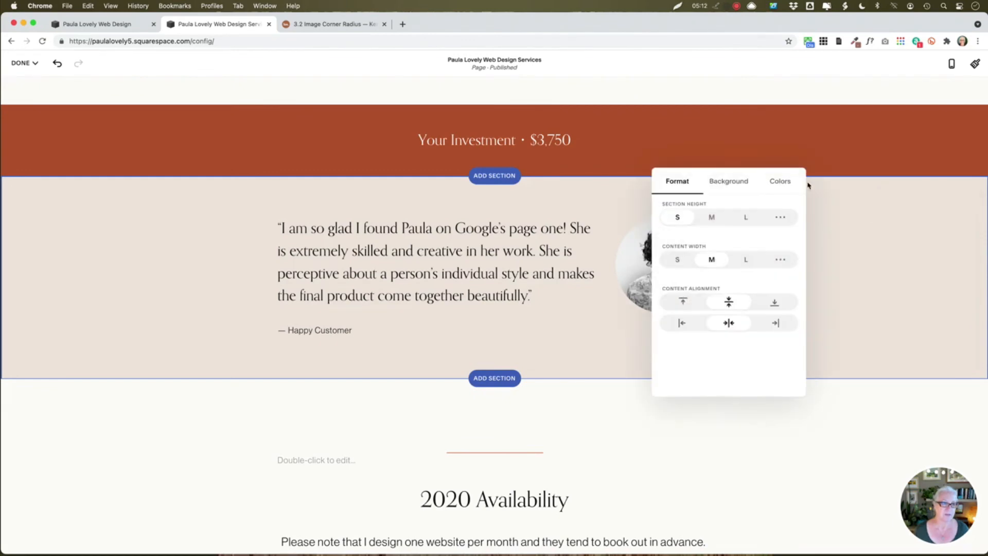
pyautogui.click(780, 181)
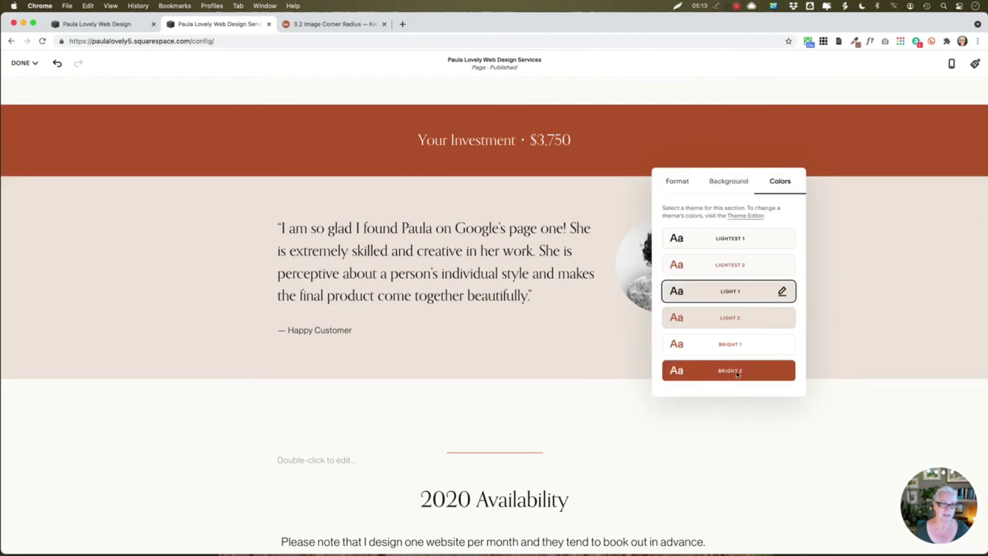
pyautogui.scroll(-2, 738, 360)
pyautogui.click(737, 331)
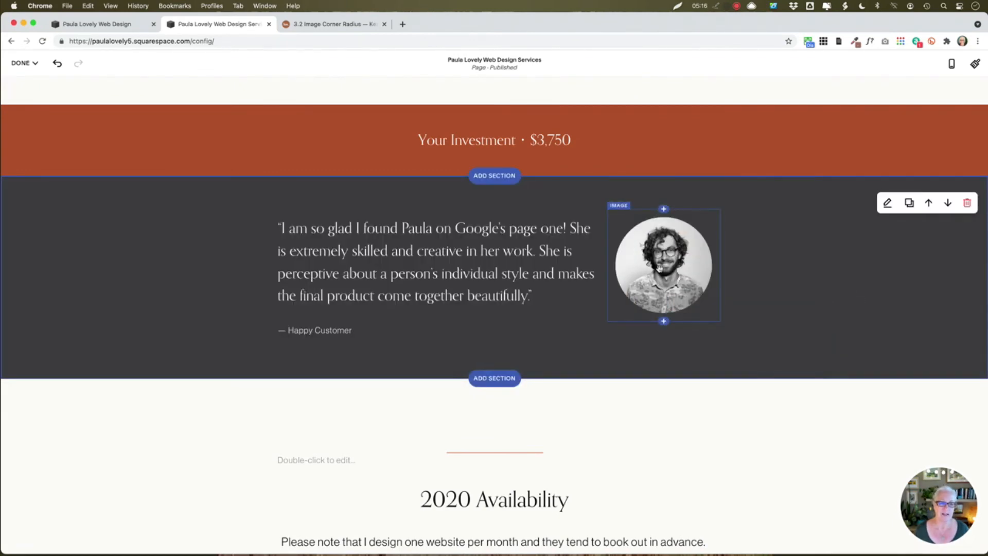
# Switch the testimonial image below Your Investment to individual corner radii and set its top-left and top-right corners to 200.
pyautogui.click(664, 265)
pyautogui.click(651, 196)
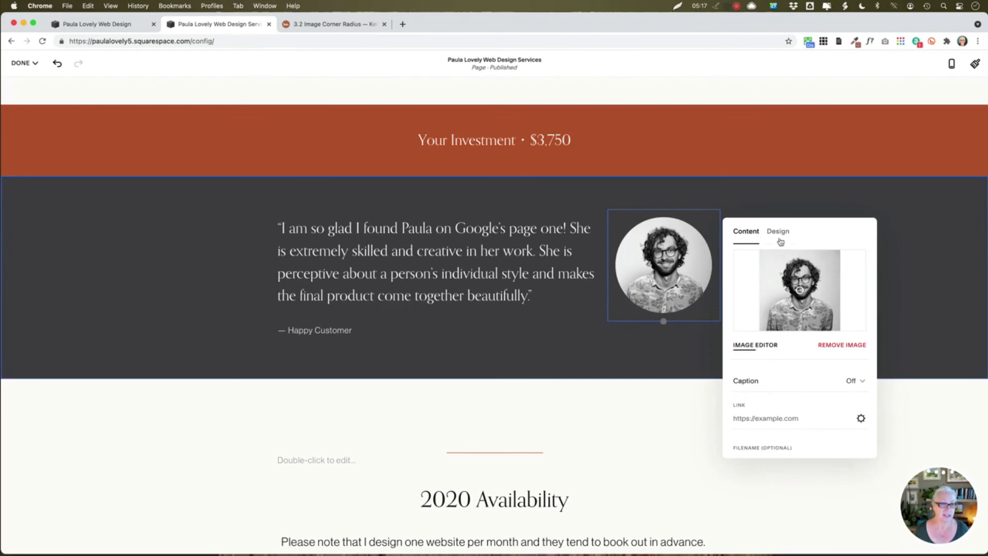
pyautogui.click(779, 240)
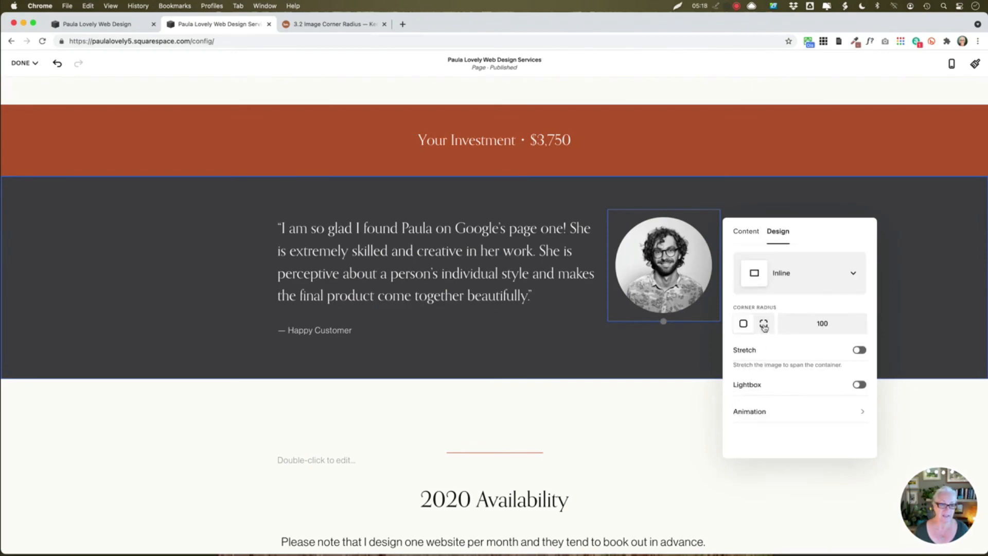
pyautogui.click(762, 323)
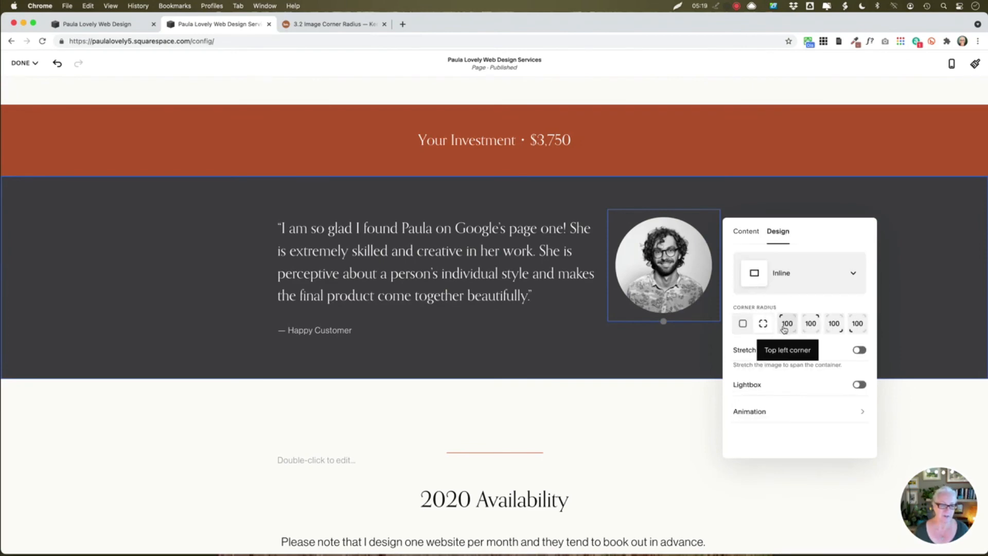
pyautogui.doubleClick(786, 324)
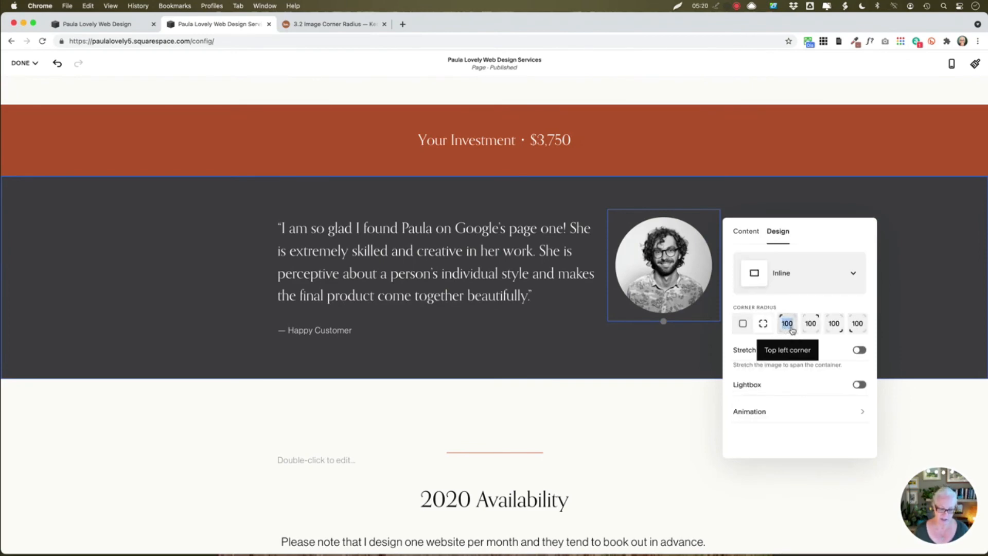
pyautogui.write('200')
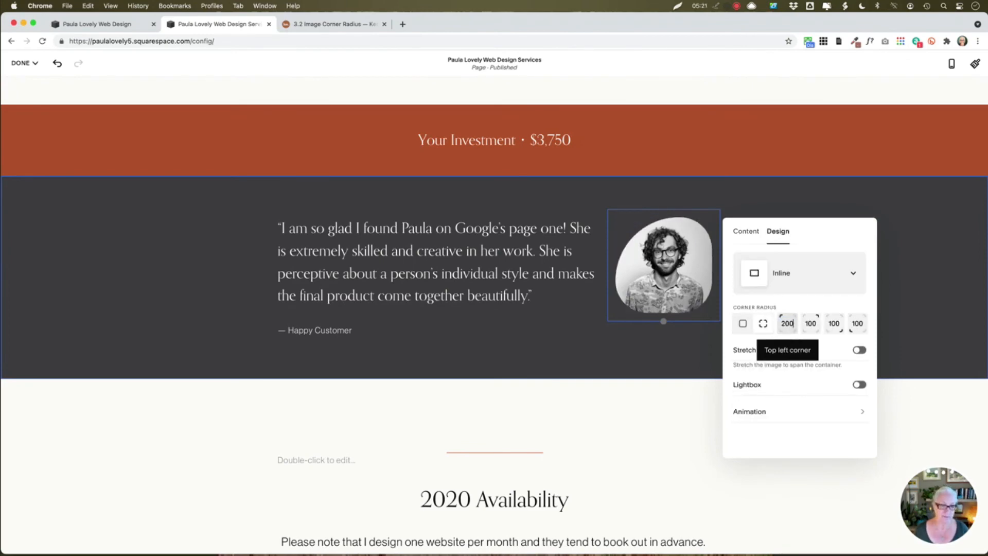
pyautogui.press('Tab')
pyautogui.write('200')
pyautogui.press('Tab')
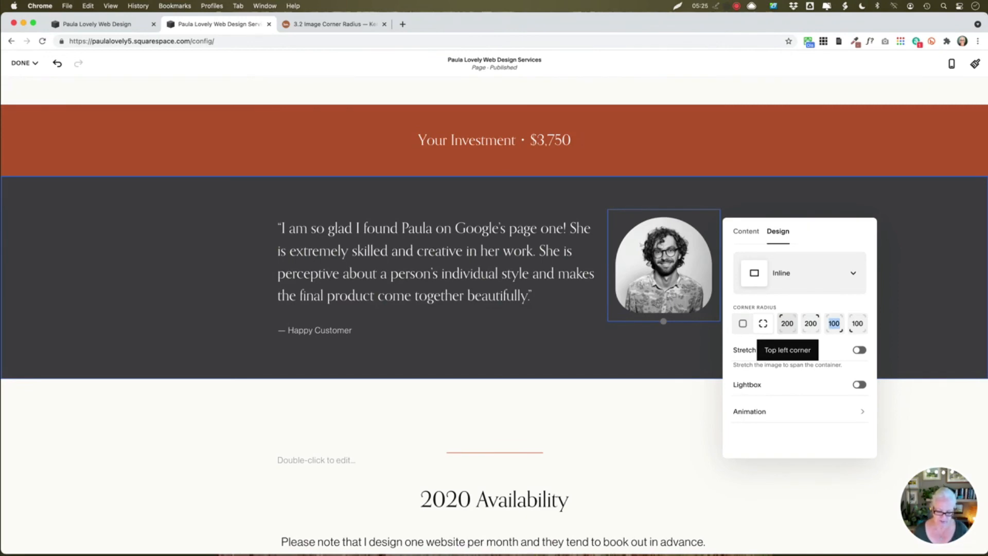
# Set the testimonial image's bottom-right and bottom-left corner radii to 15 and close its settings.
pyautogui.write('15')
pyautogui.press('Tab')
pyautogui.write('15')
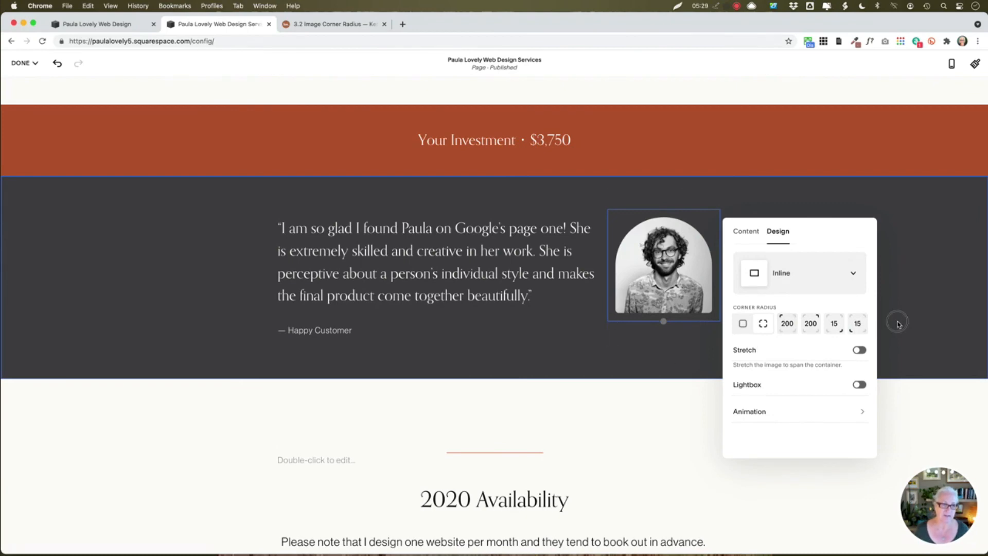
pyautogui.click(897, 324)
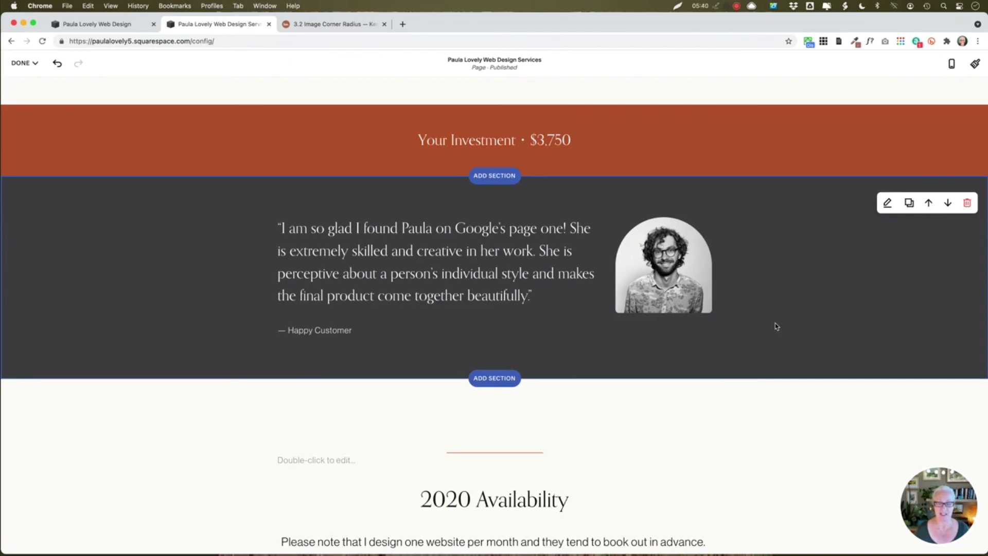
pyautogui.scroll(-6, 771, 325)
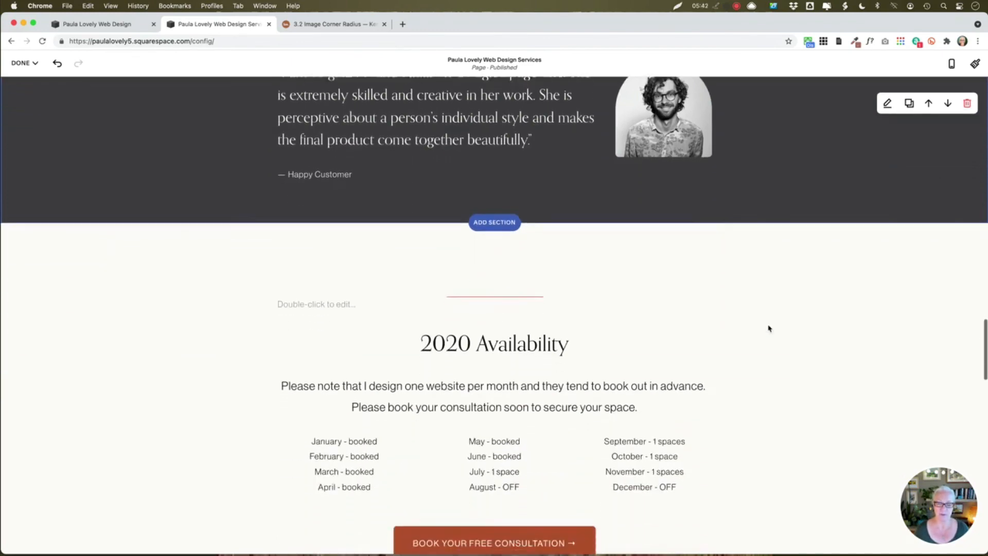
pyautogui.scroll(6, 770, 329)
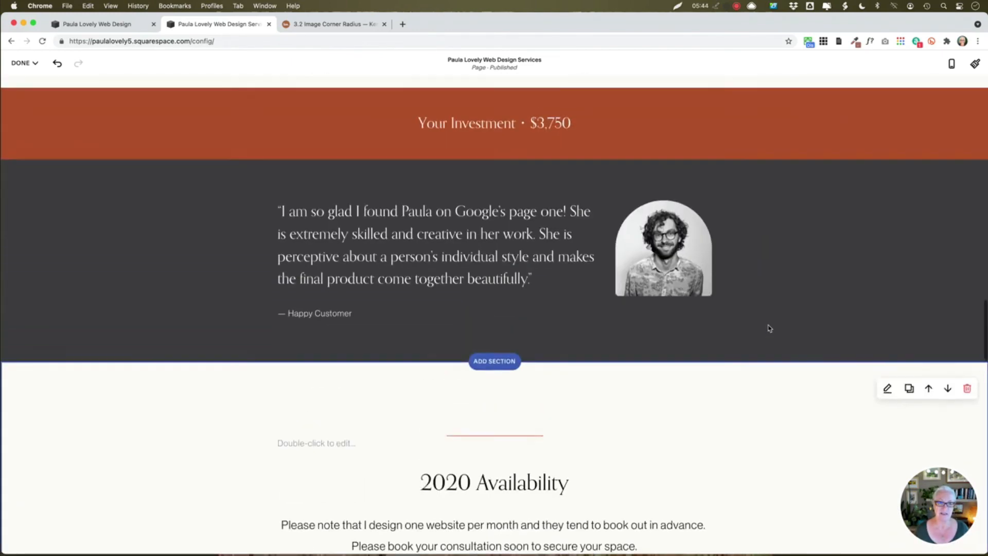